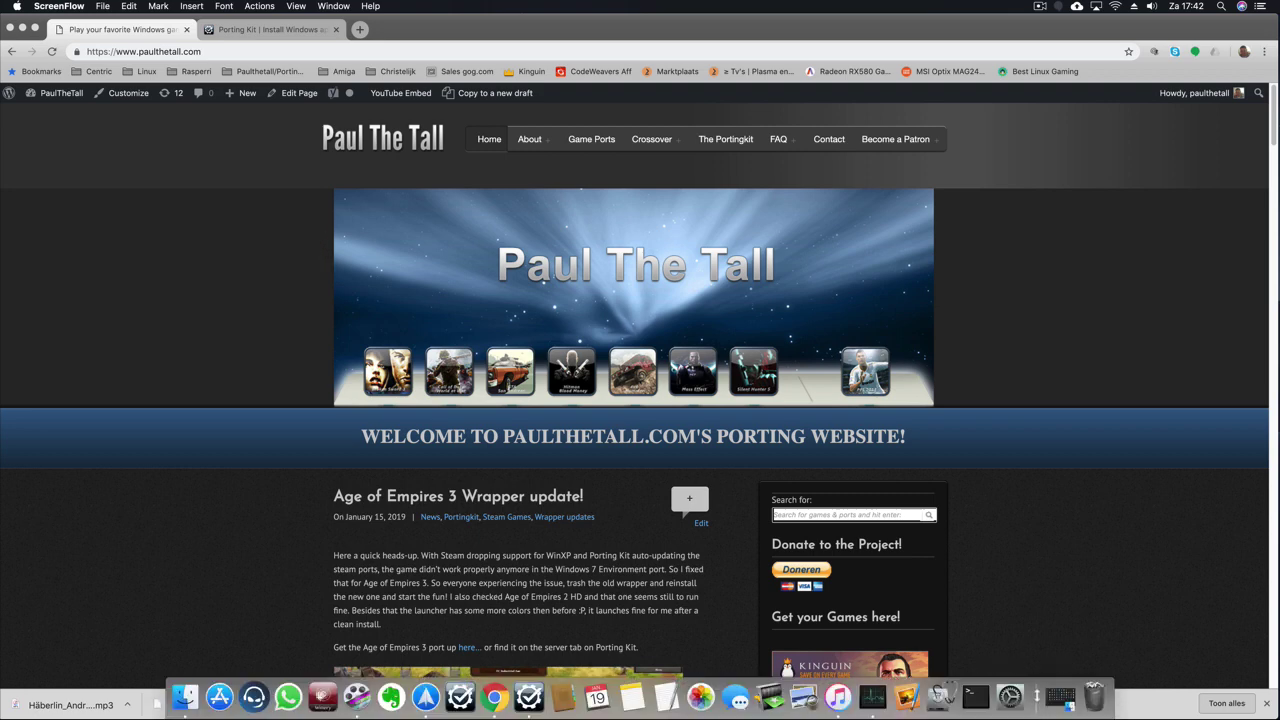
- Switch to Porting Kit, search the server library for "banish" and open the Banished port page
click(22, 29)
drag(460, 118, 396, 137)
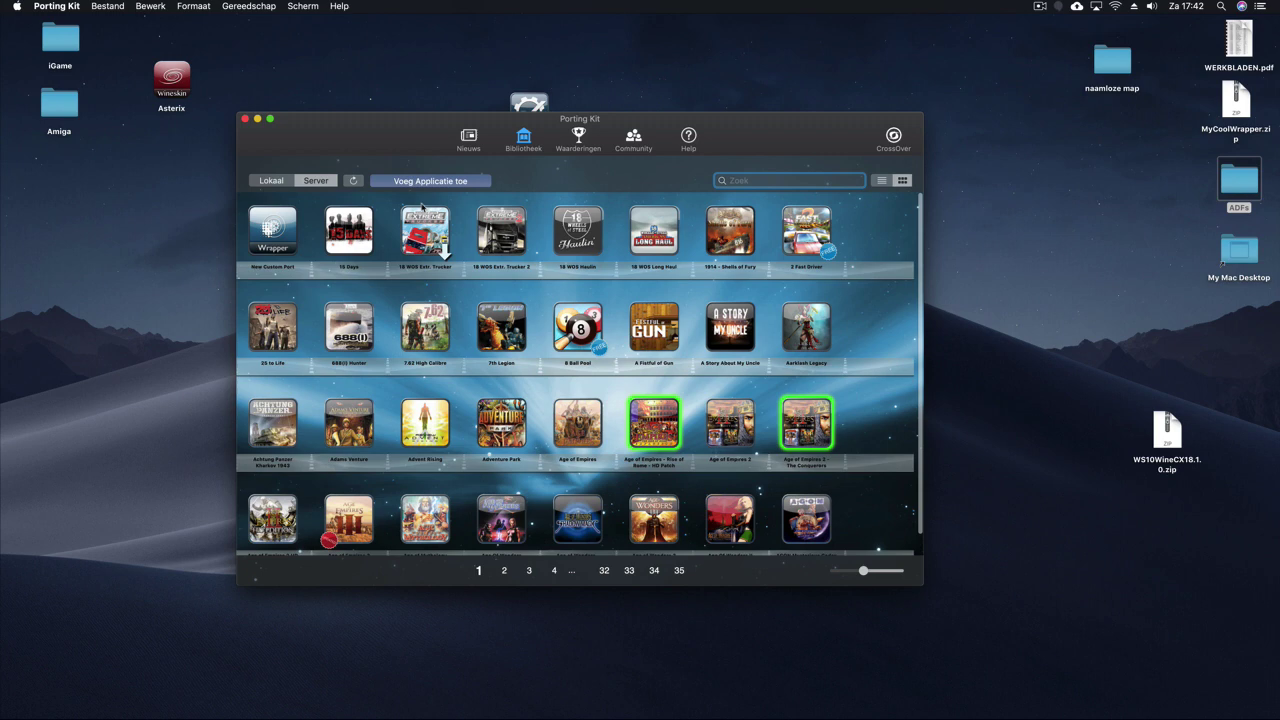
click(318, 183)
text(banish)
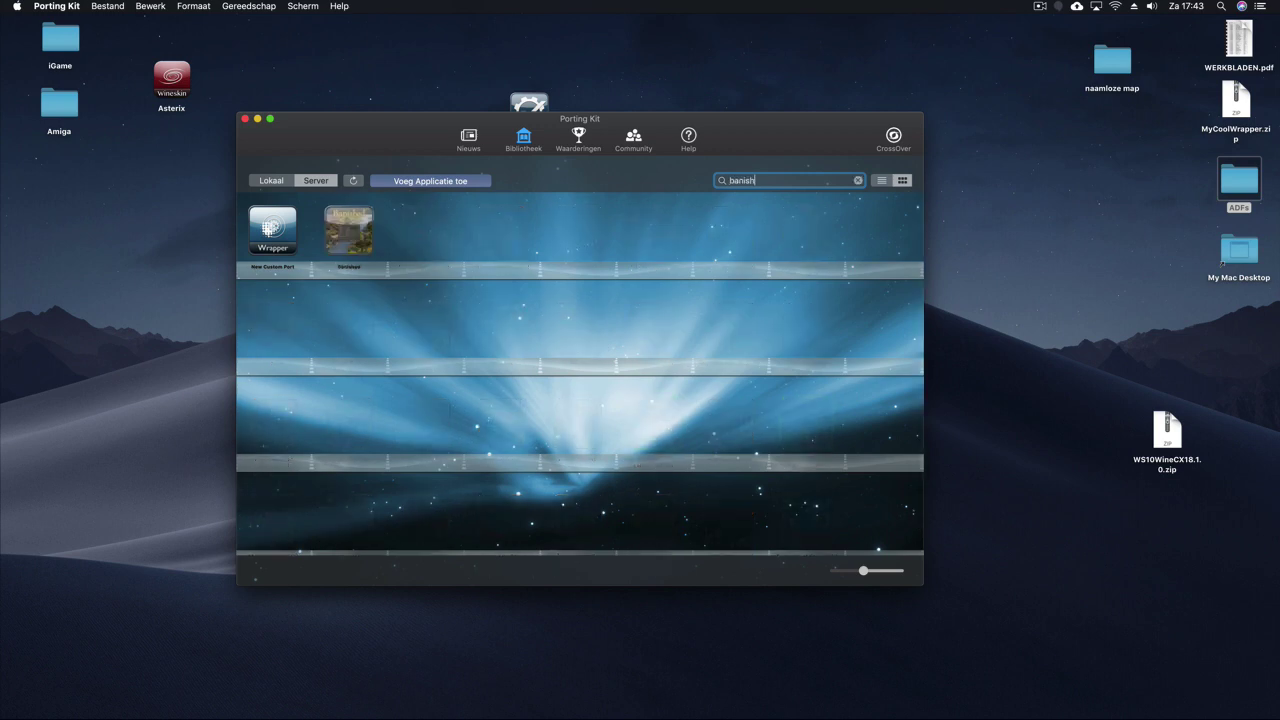
click(340, 224)
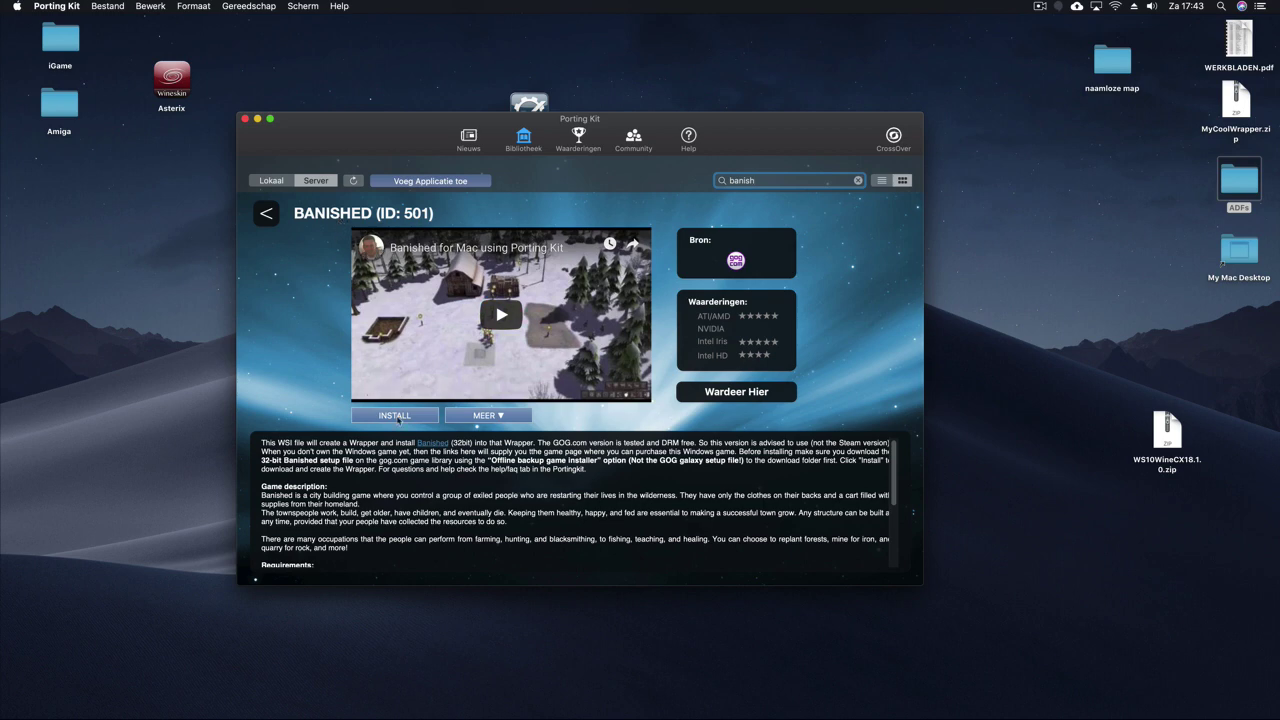
click(397, 416)
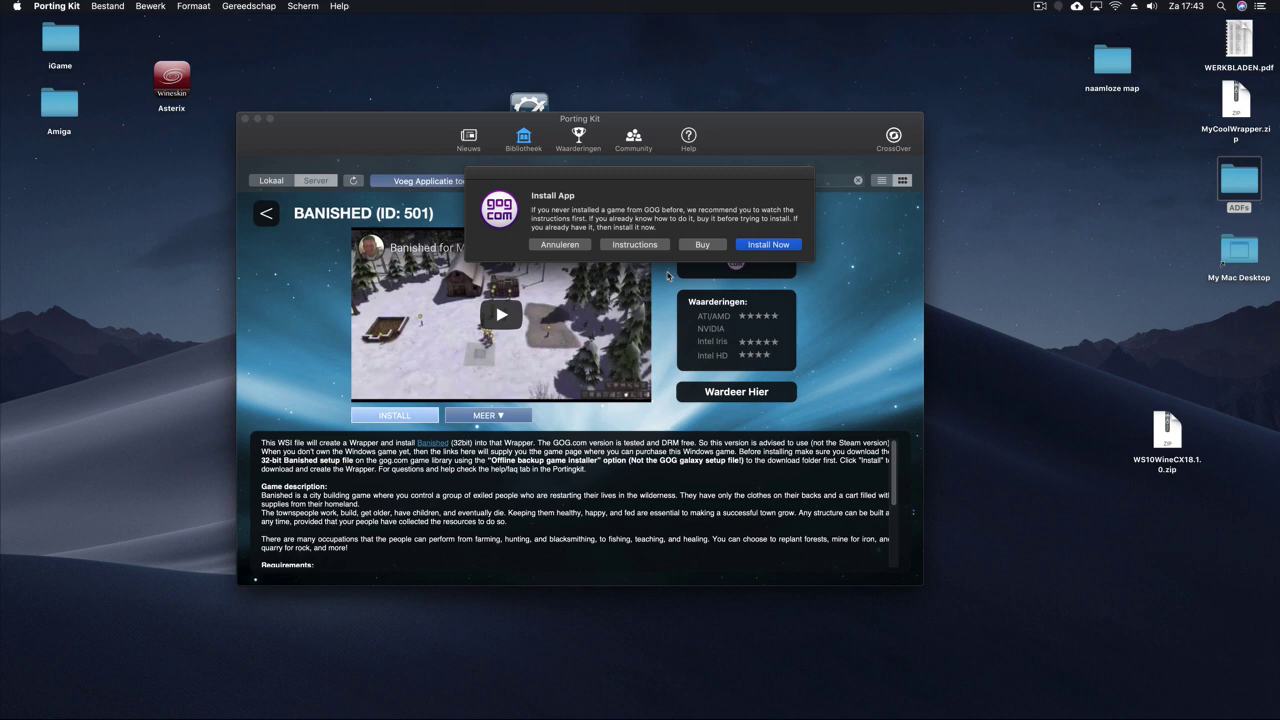
click(768, 247)
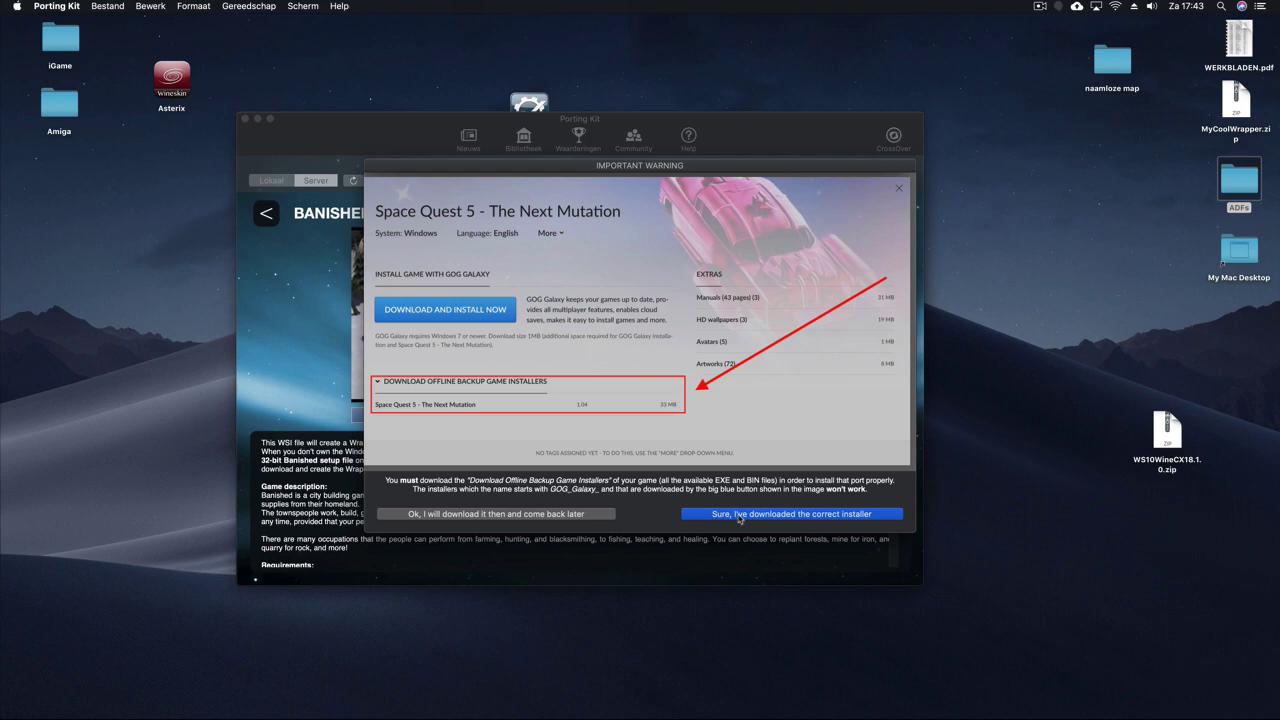
click(513, 517)
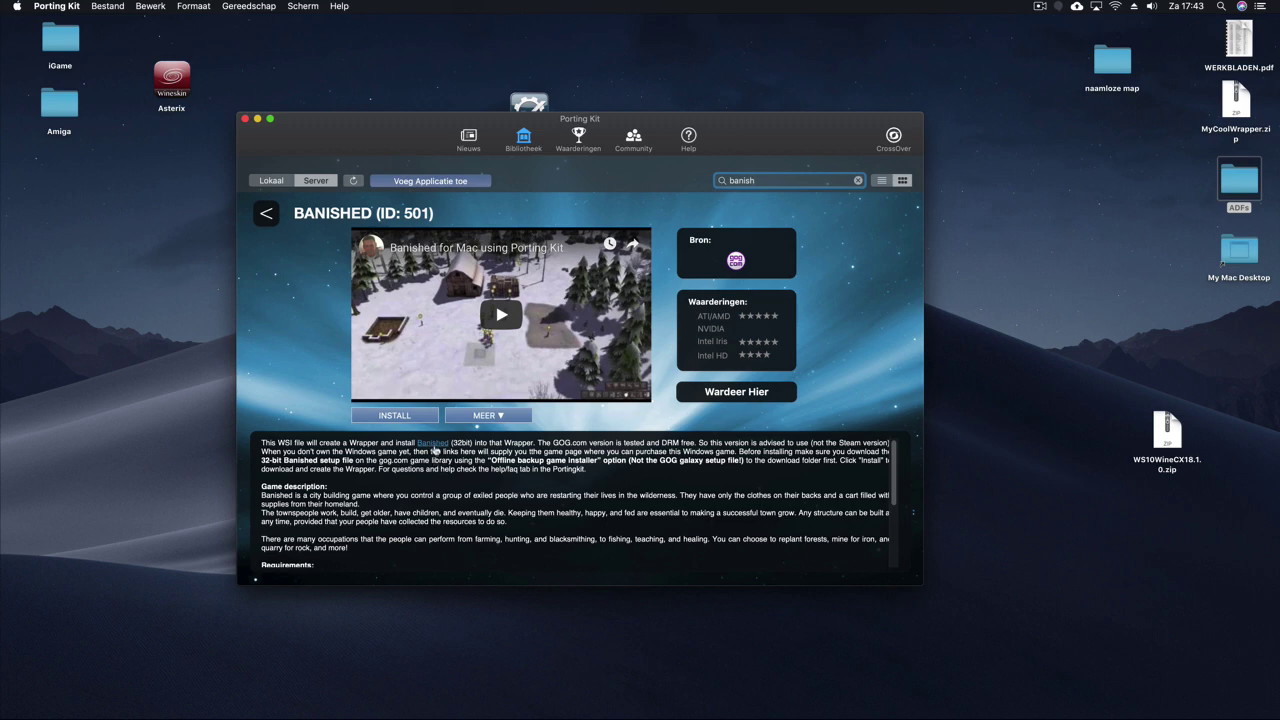
- Examine the requirements and notes in the Banished port description, highlighting the note about which version to download
scroll(440, 450, down, 5)
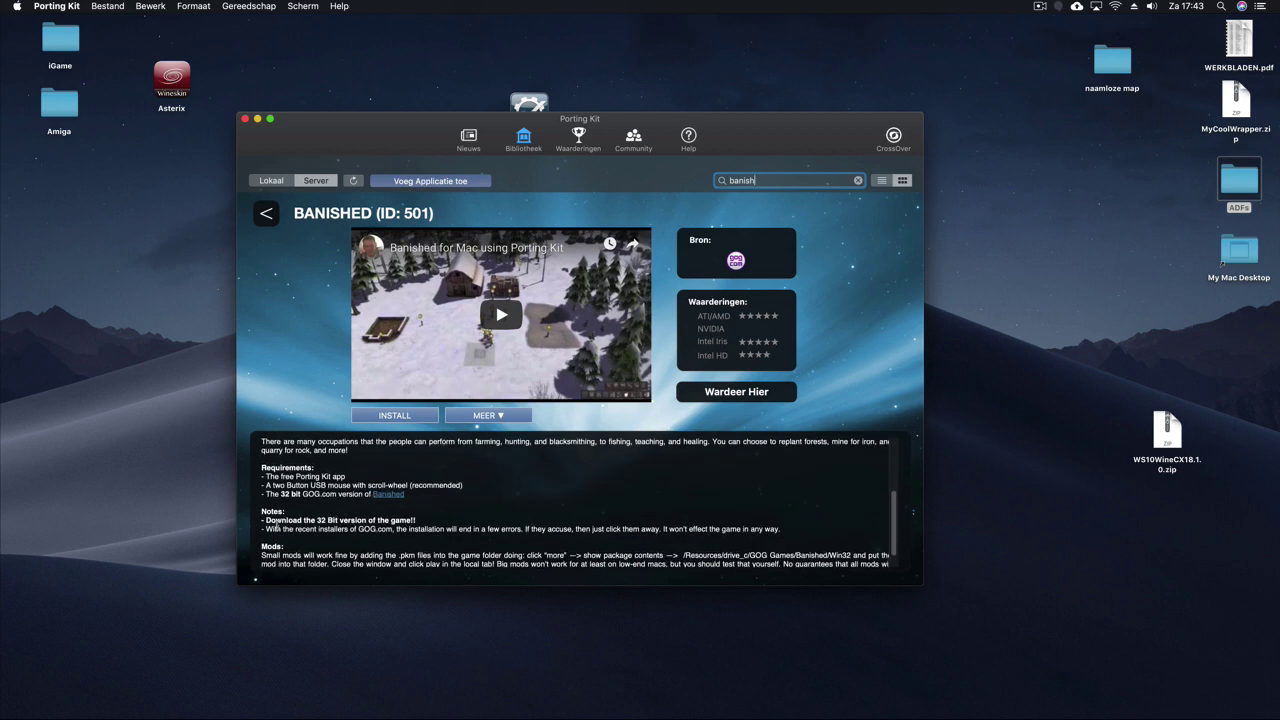
drag(265, 520, 467, 518)
click(470, 510)
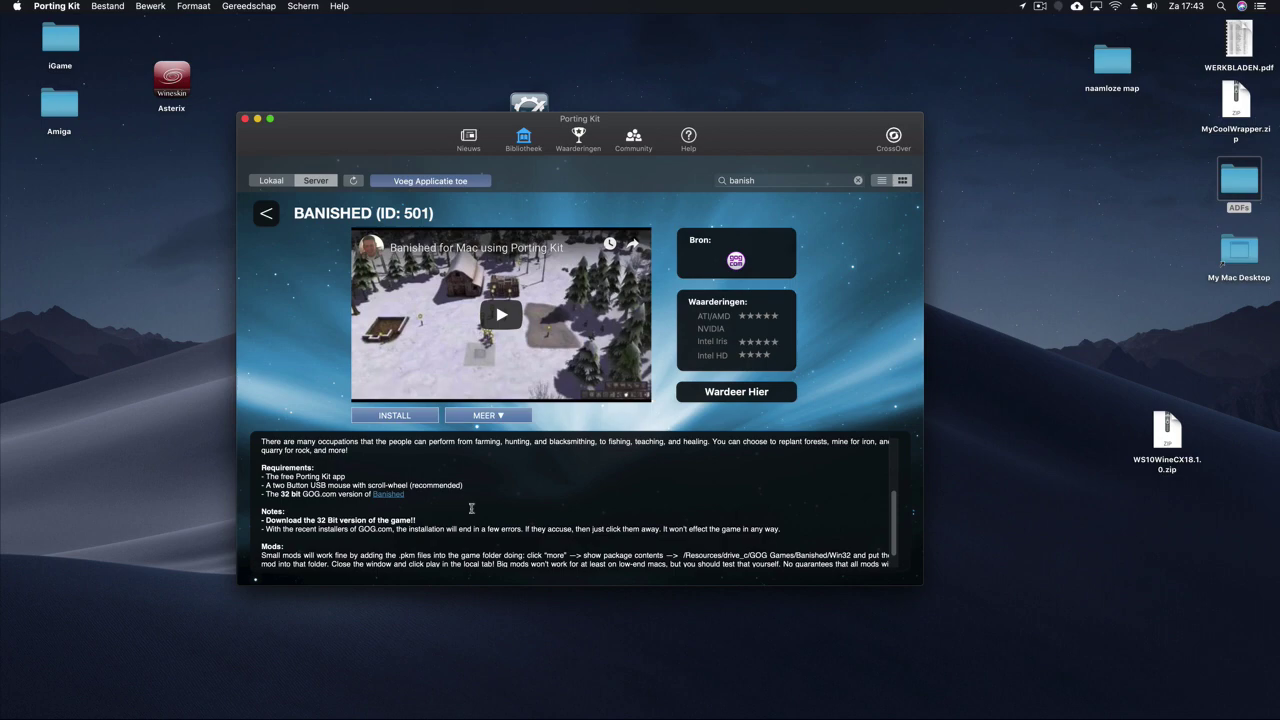
- Follow the Banished link to GOG.com in Chrome, search the account's game collection for "ban" and open Banished
click(389, 494)
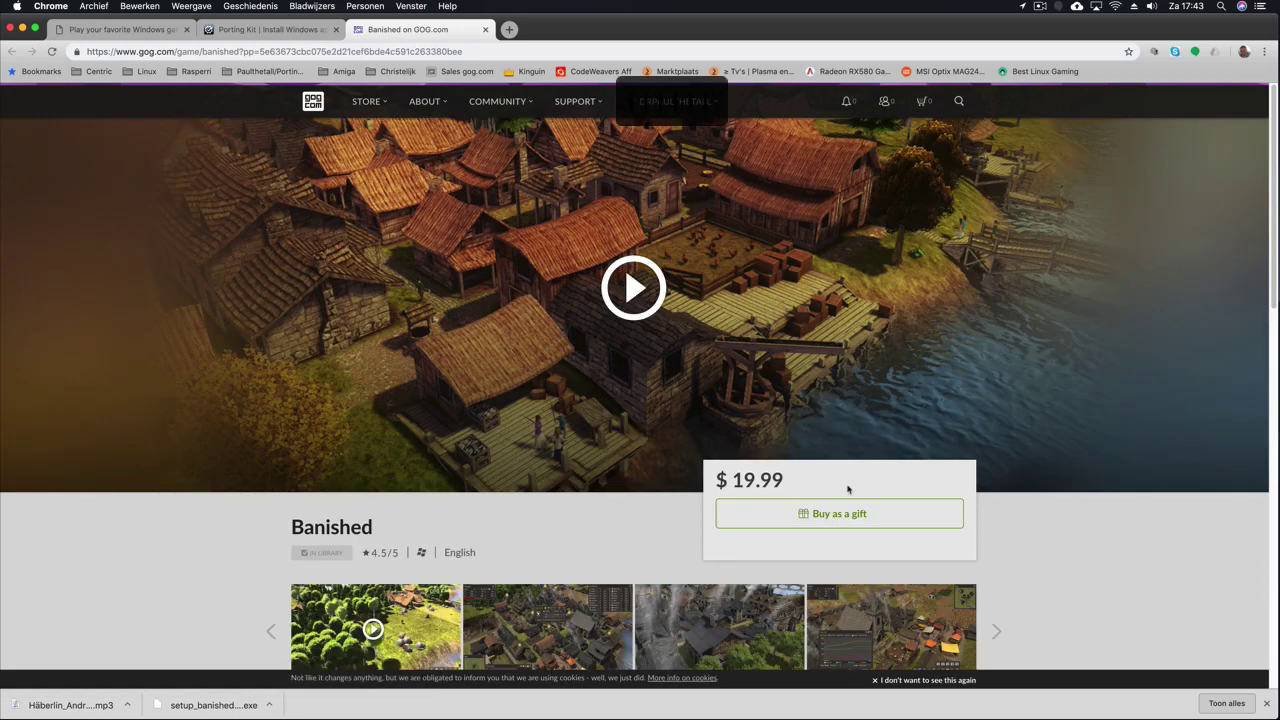
mouse_move(679, 107)
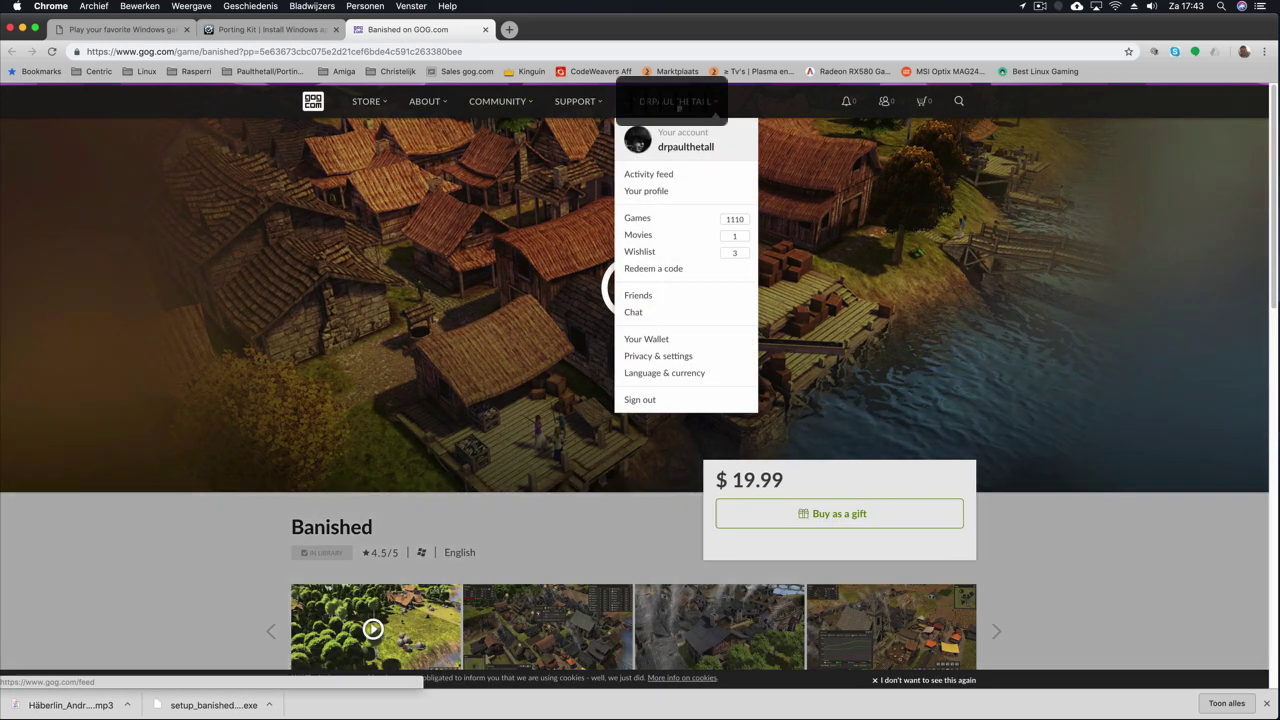
click(644, 220)
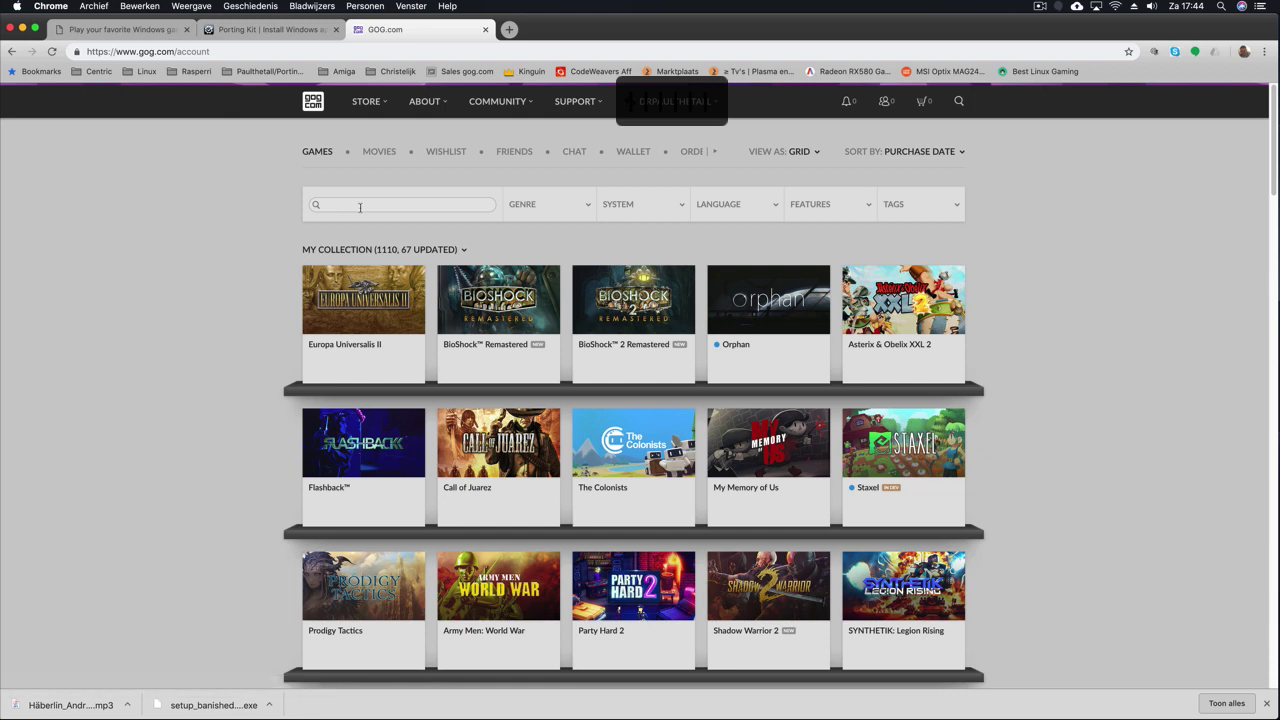
text(ban)
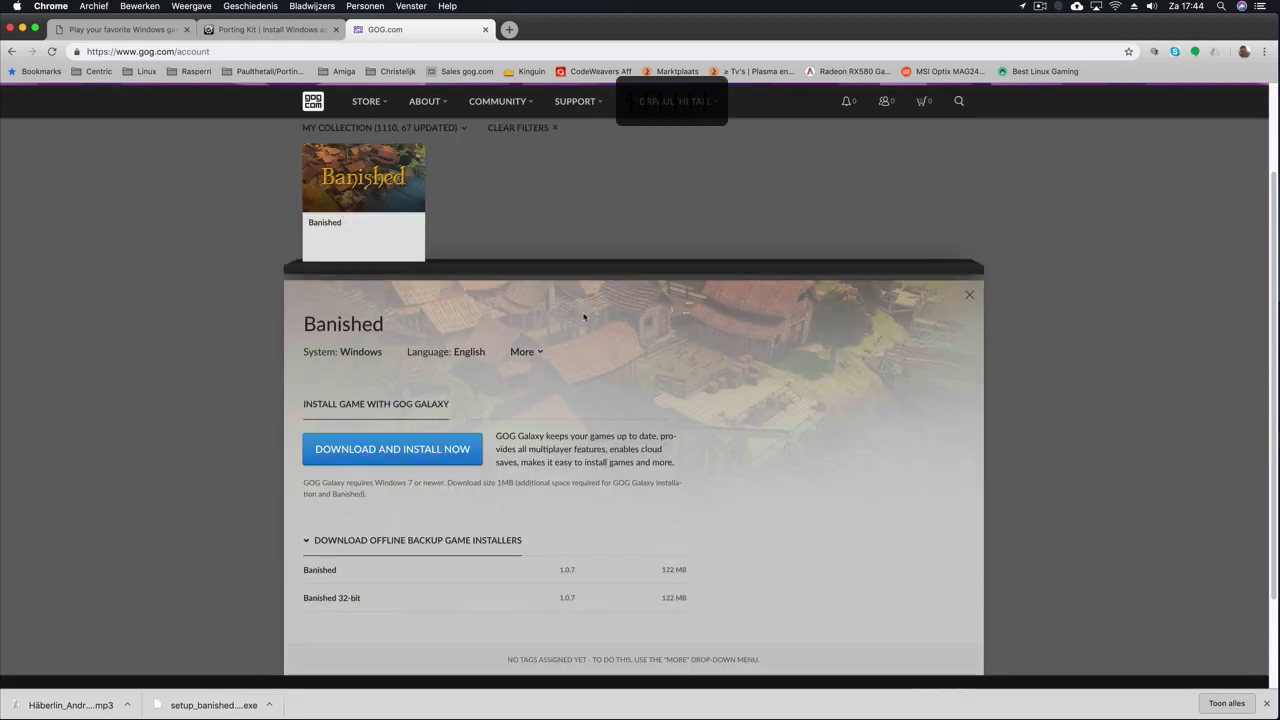
- Examine the GOG Galaxy download text and the offline backup game installers section for Banished, collapsing and re-expanding the installer list
scroll(544, 344, down, 1)
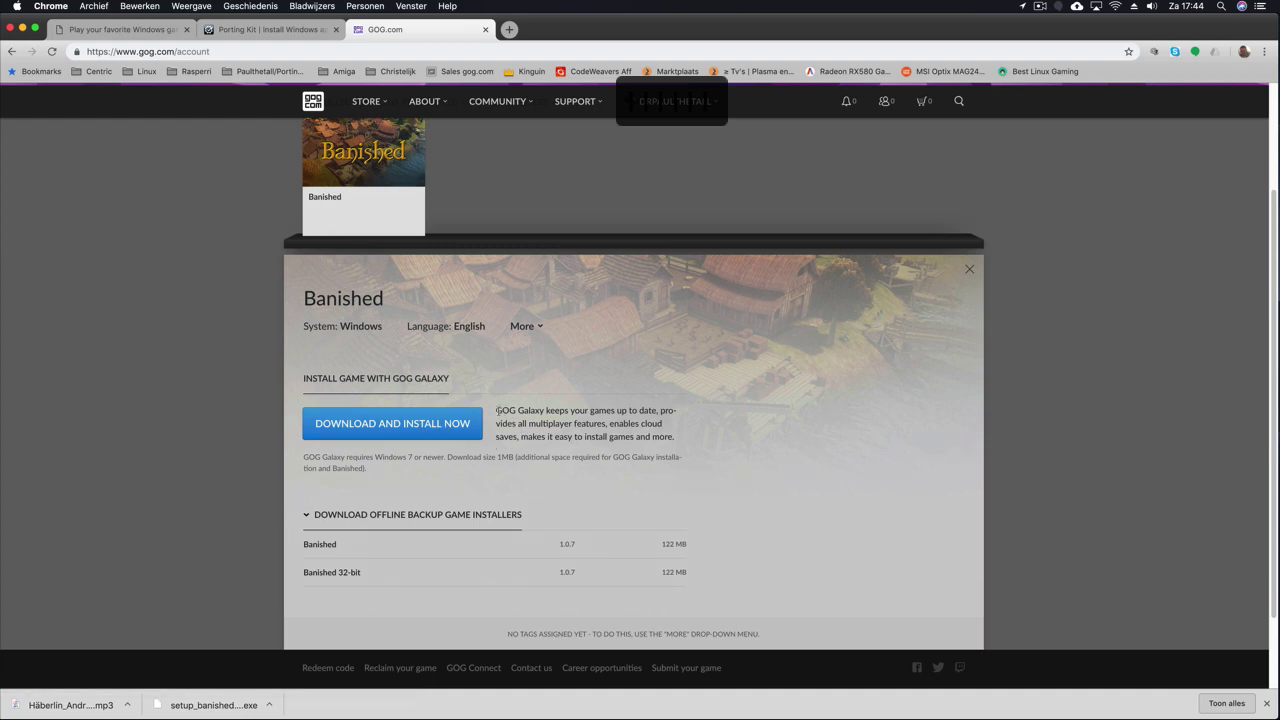
drag(497, 410, 544, 407)
click(307, 516)
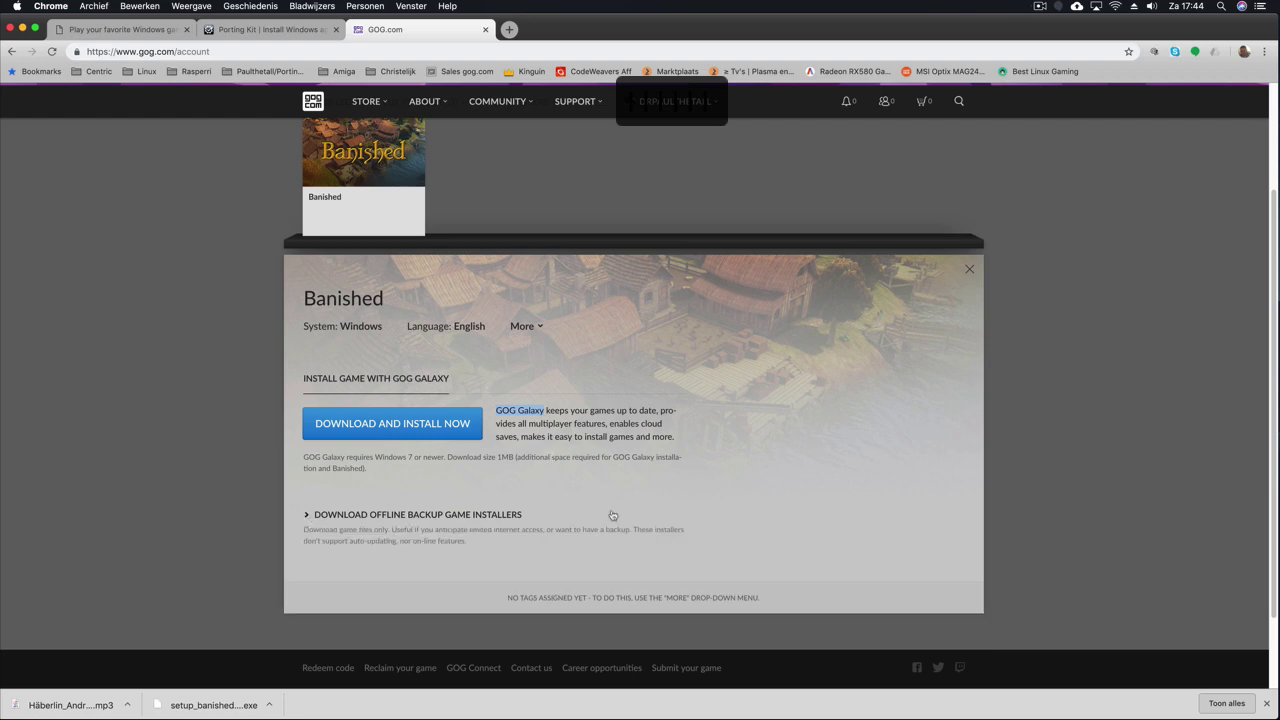
click(346, 516)
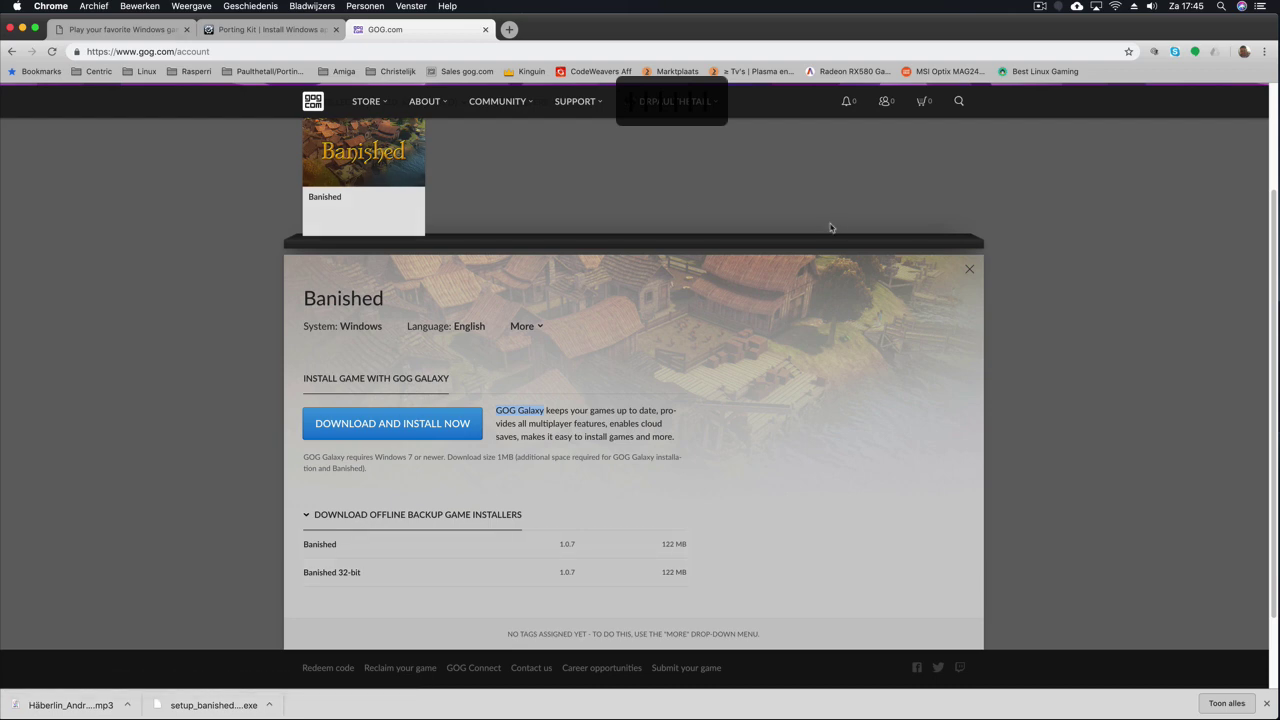
- Return to Porting Kit, start installing Banished and confirm that the correct offline installer has been downloaded
click(23, 29)
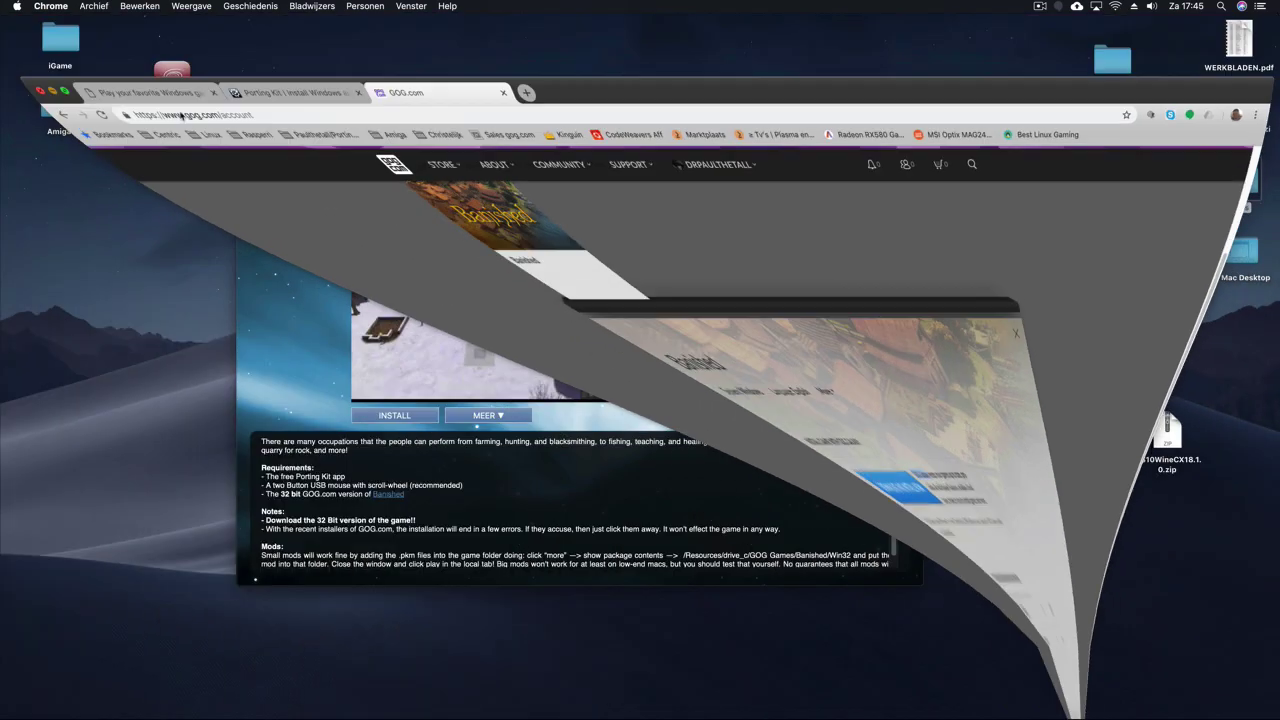
click(404, 416)
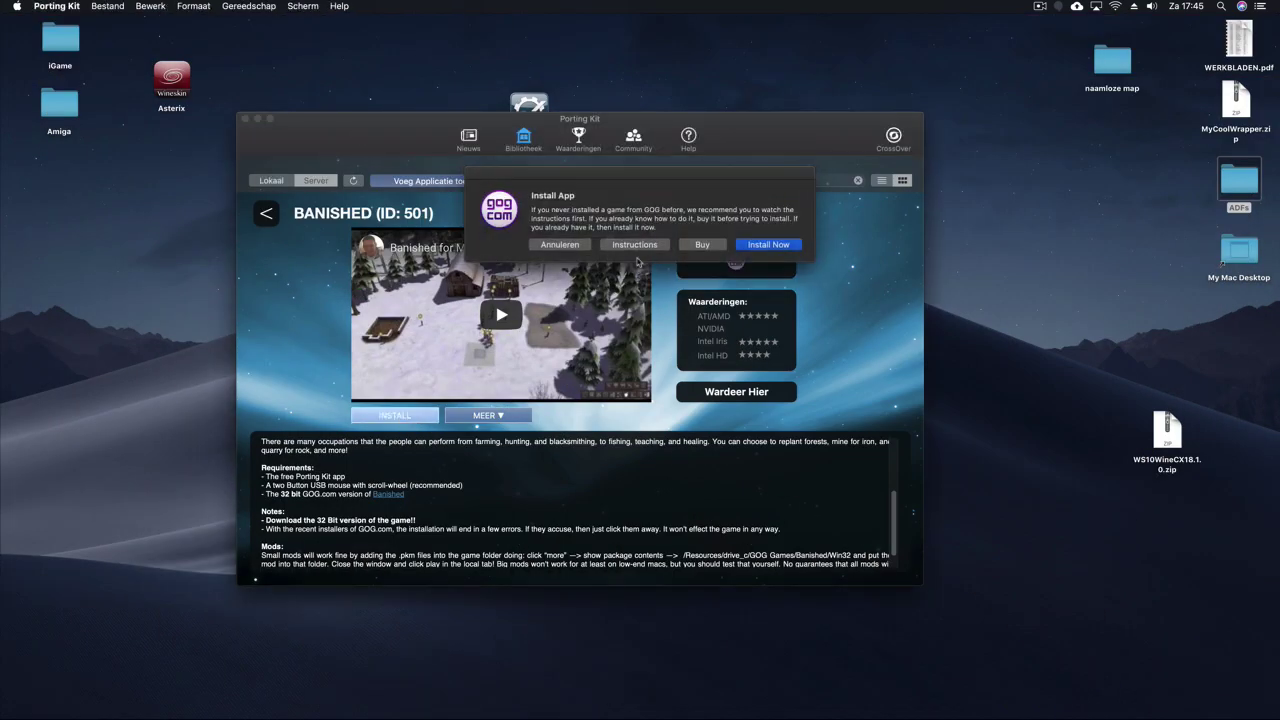
click(777, 246)
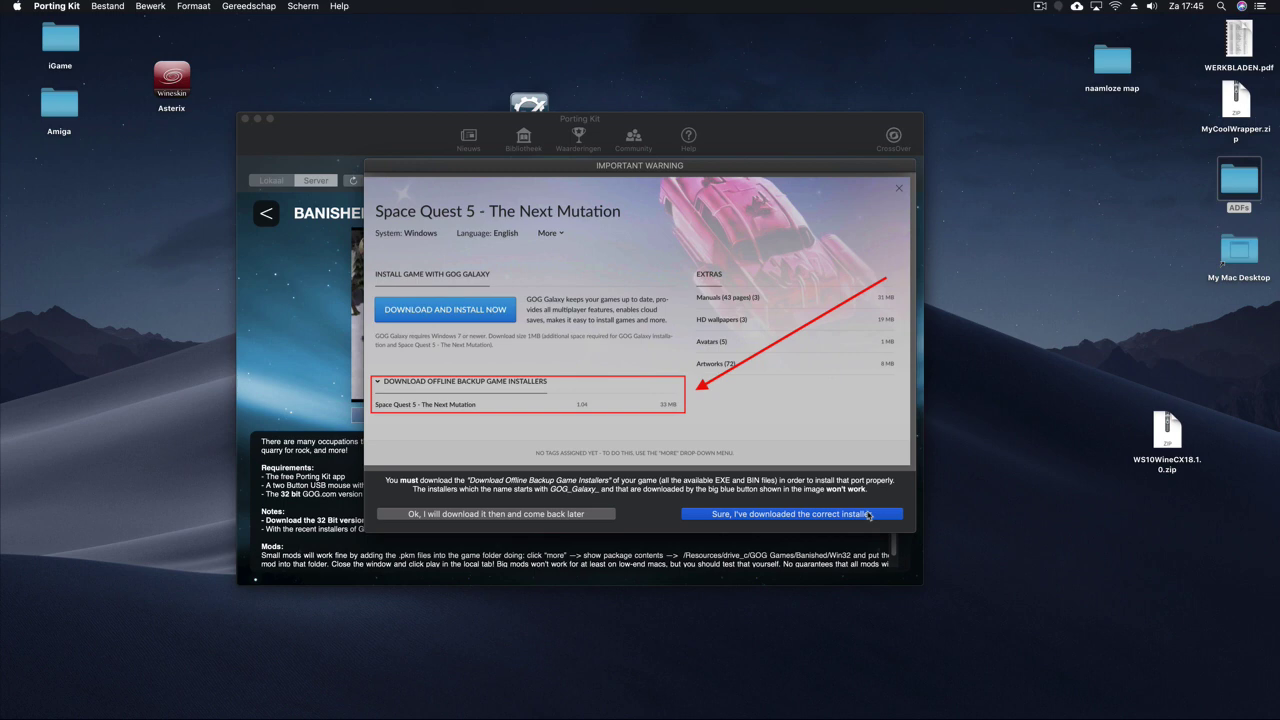
click(786, 514)
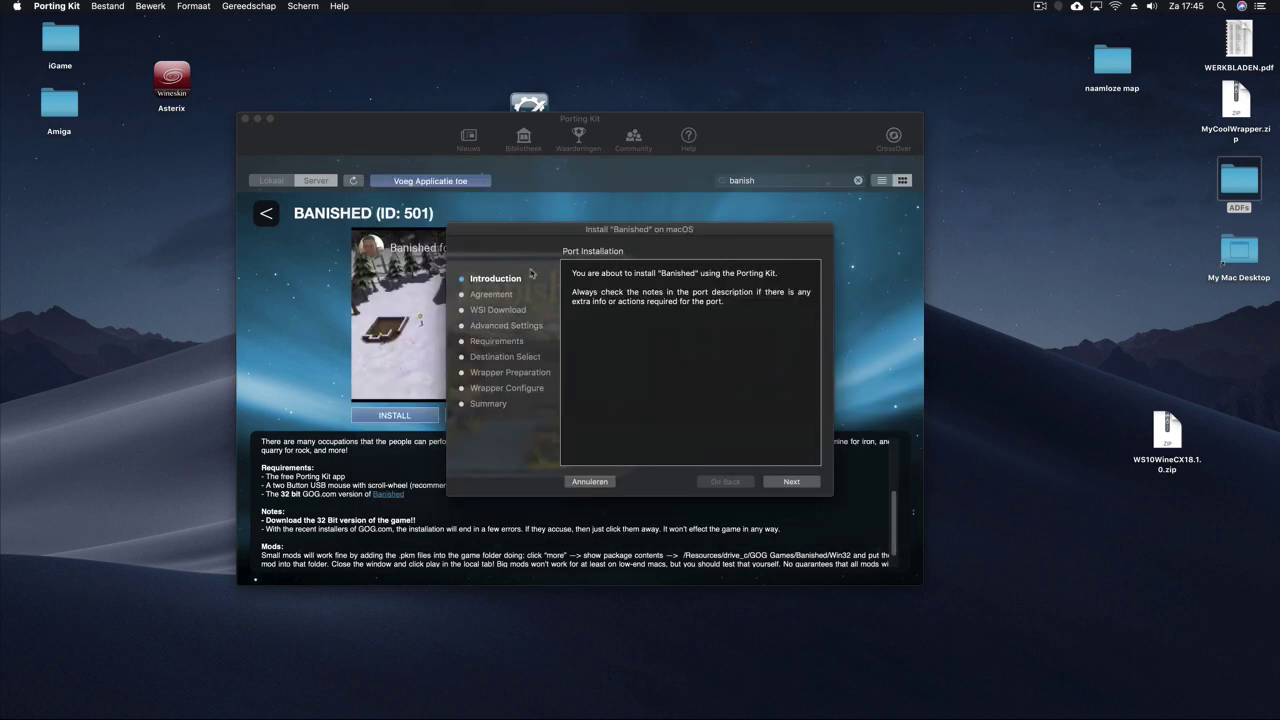
- Accept the port installation agreement and install the Banished port at the default Games destination
click(790, 483)
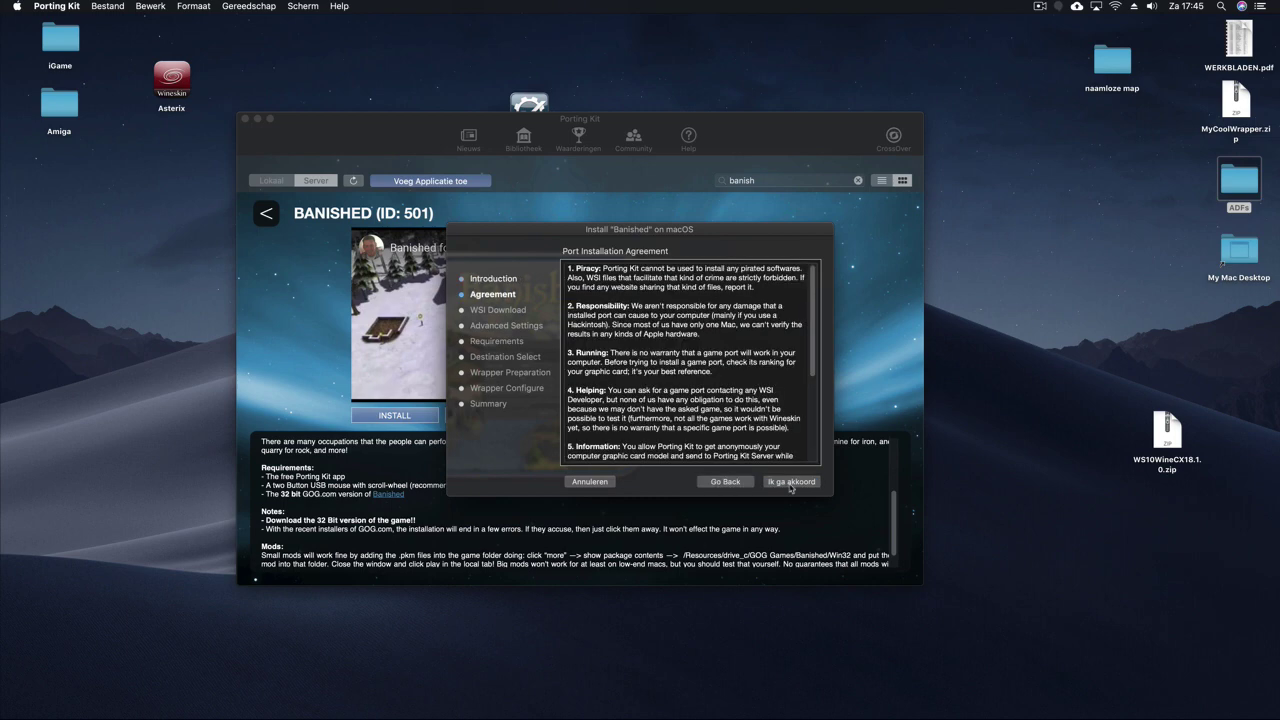
click(790, 483)
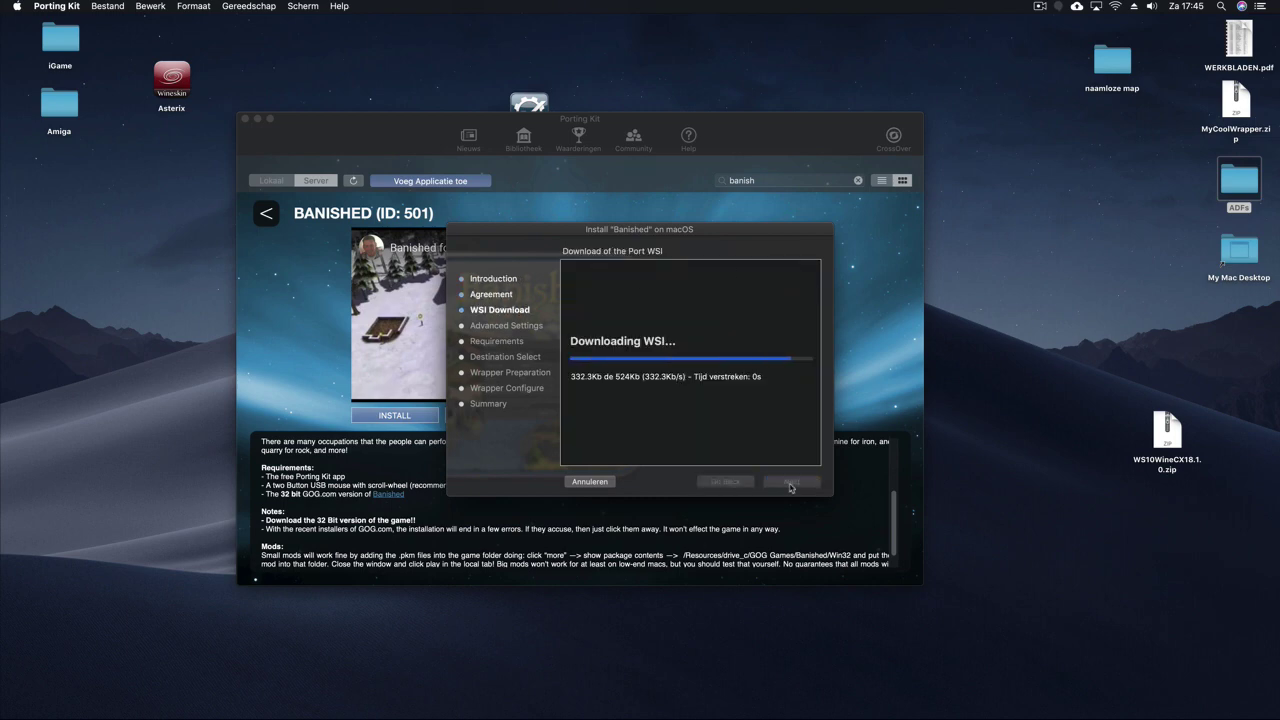
click(791, 483)
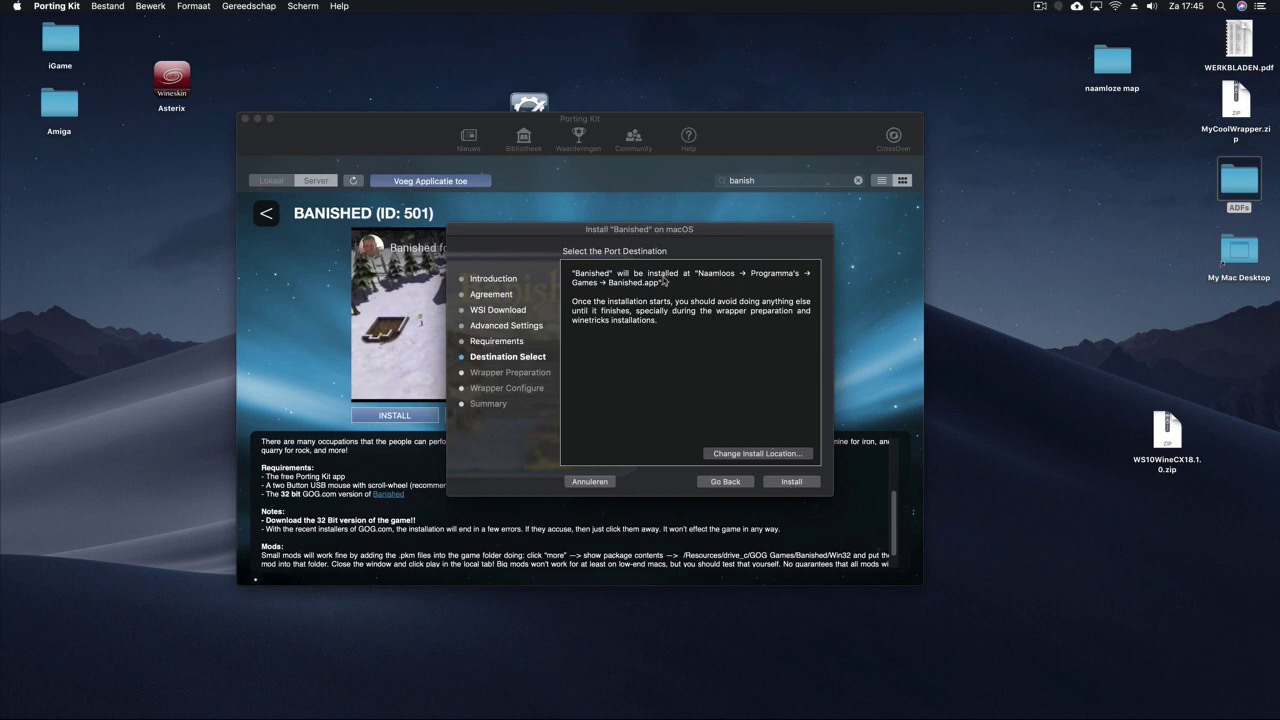
click(799, 484)
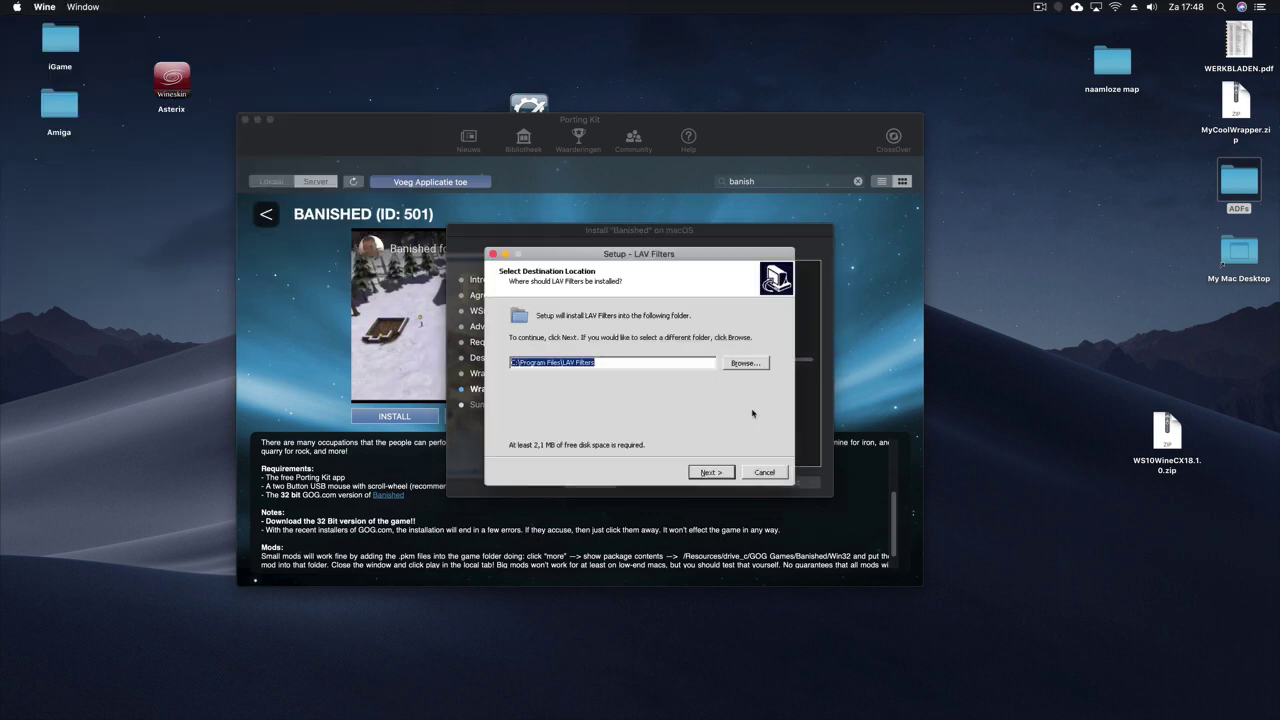
- Install LAV Filters in the default folder with the H.264 MVC 3D Decoder component added, and finish its setup
click(710, 474)
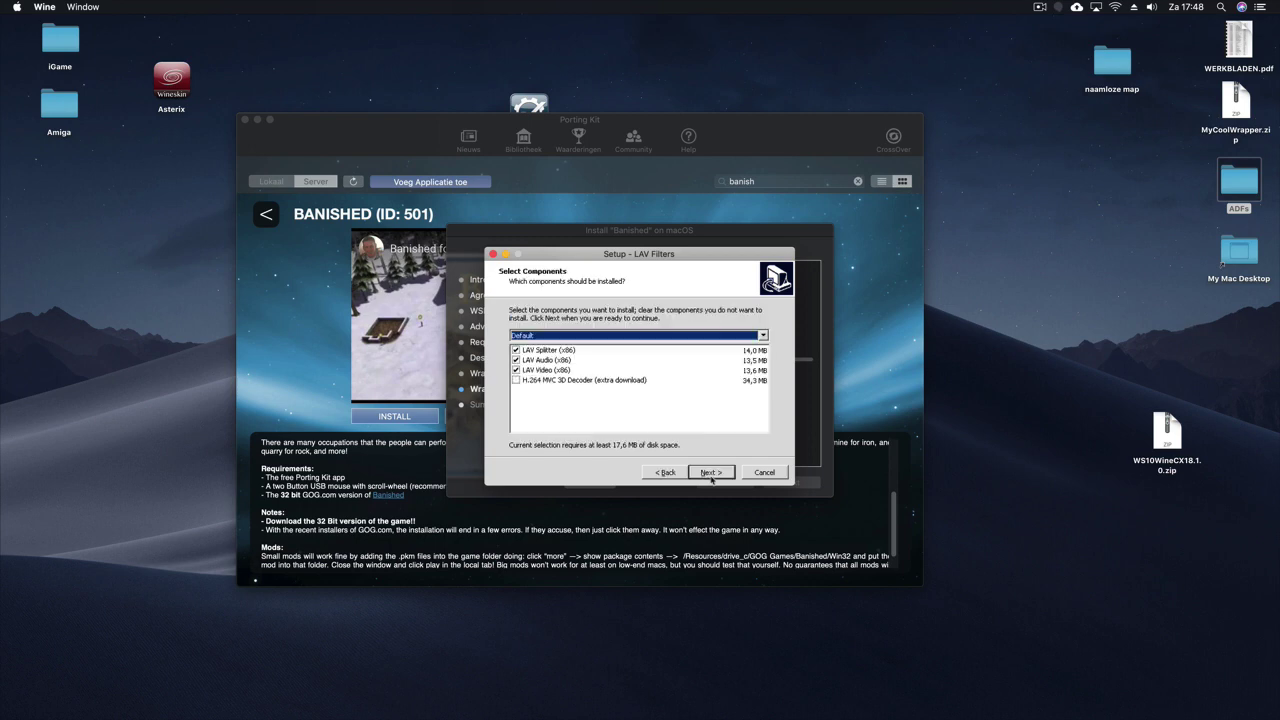
click(517, 381)
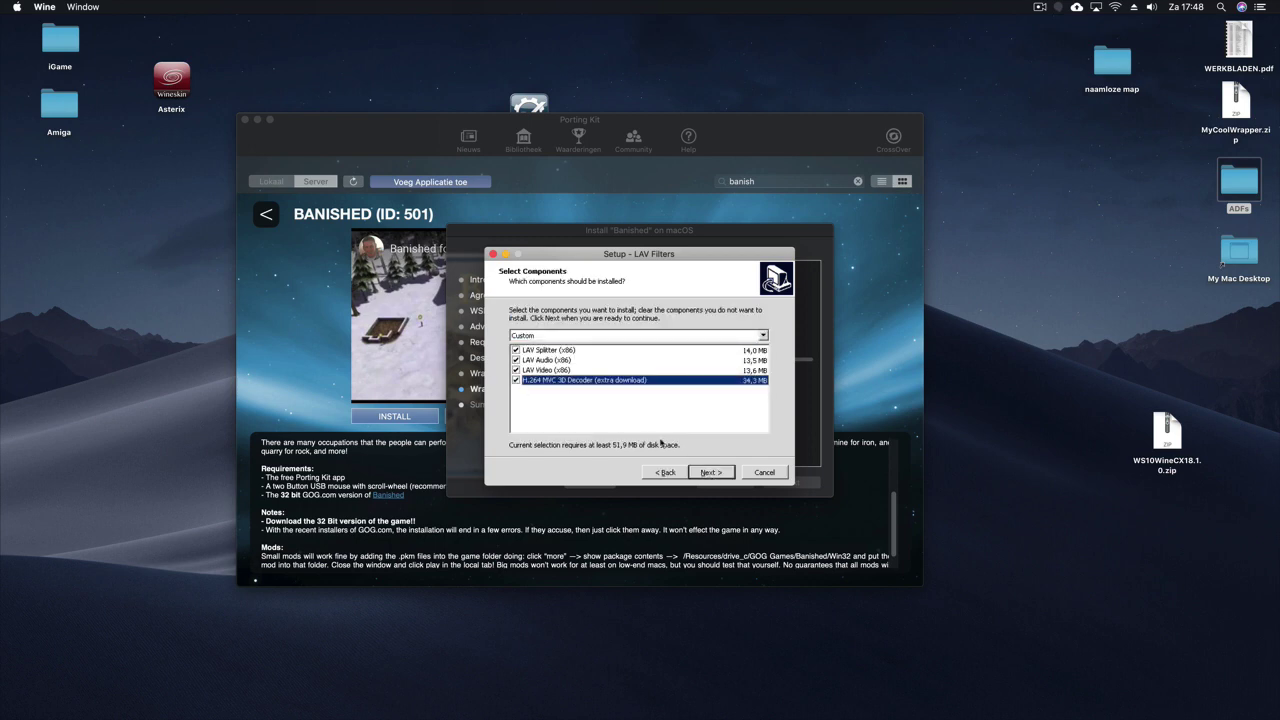
click(710, 472)
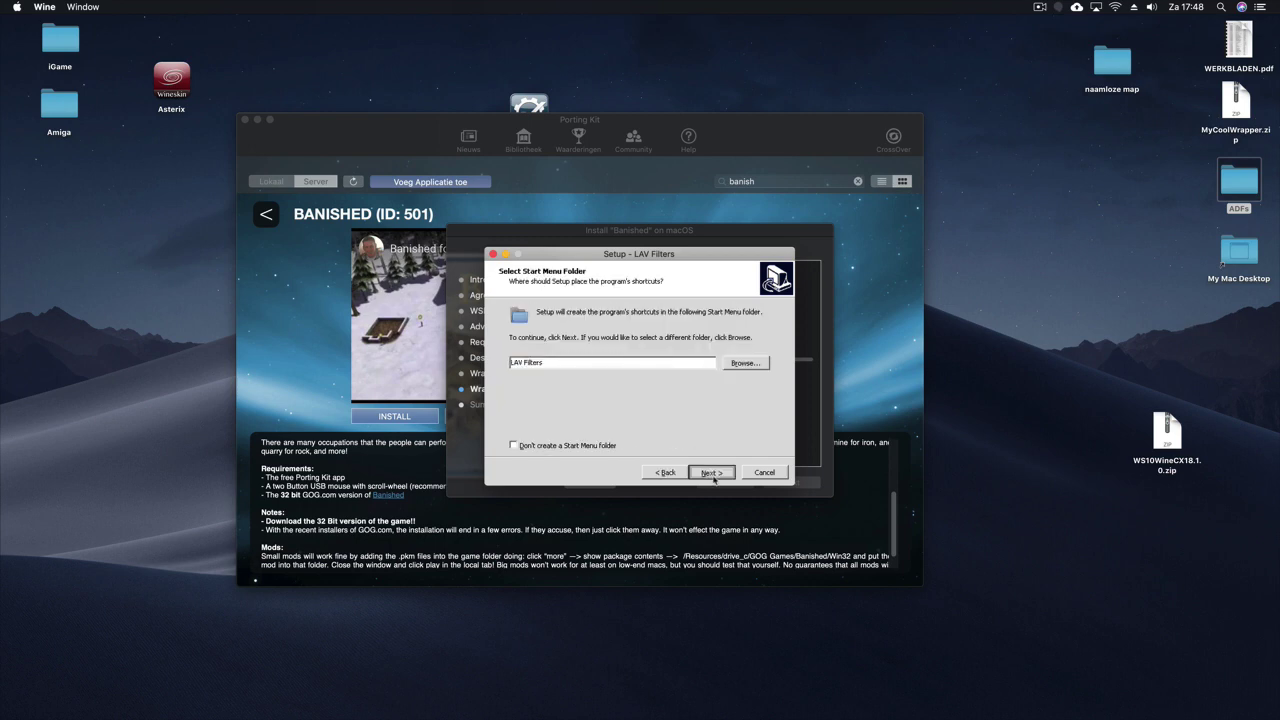
click(710, 472)
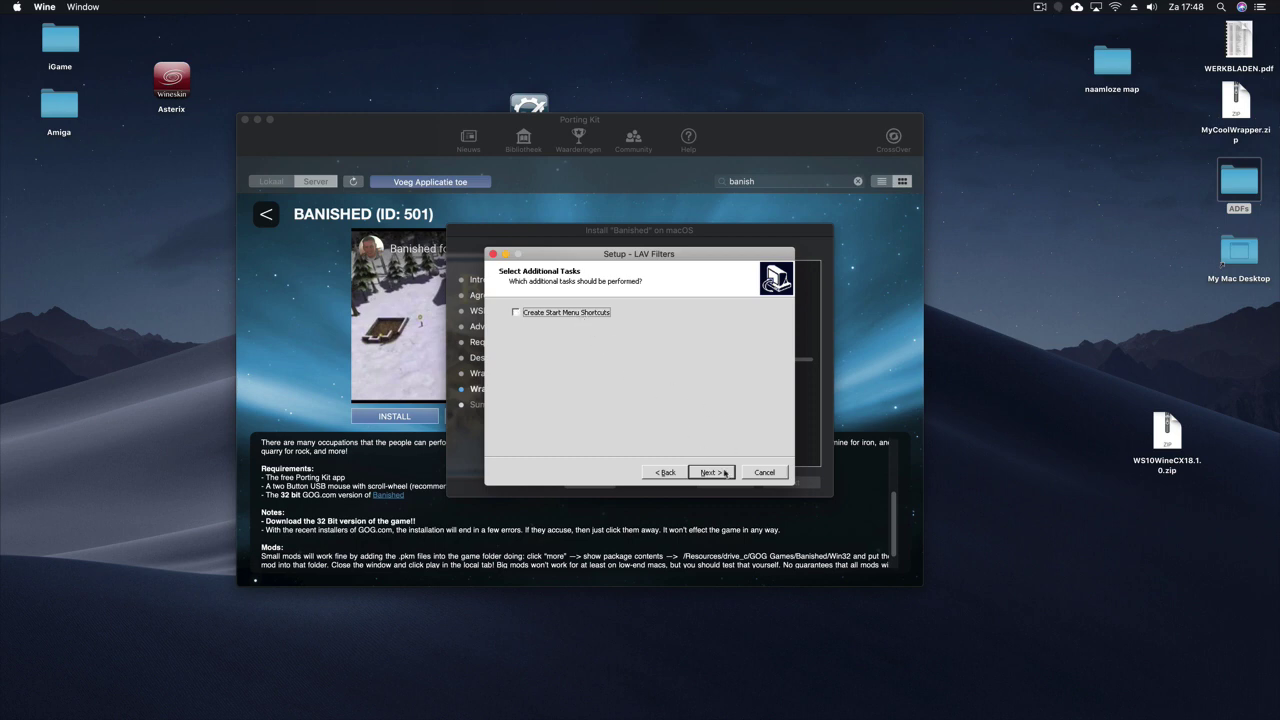
click(724, 473)
click(715, 472)
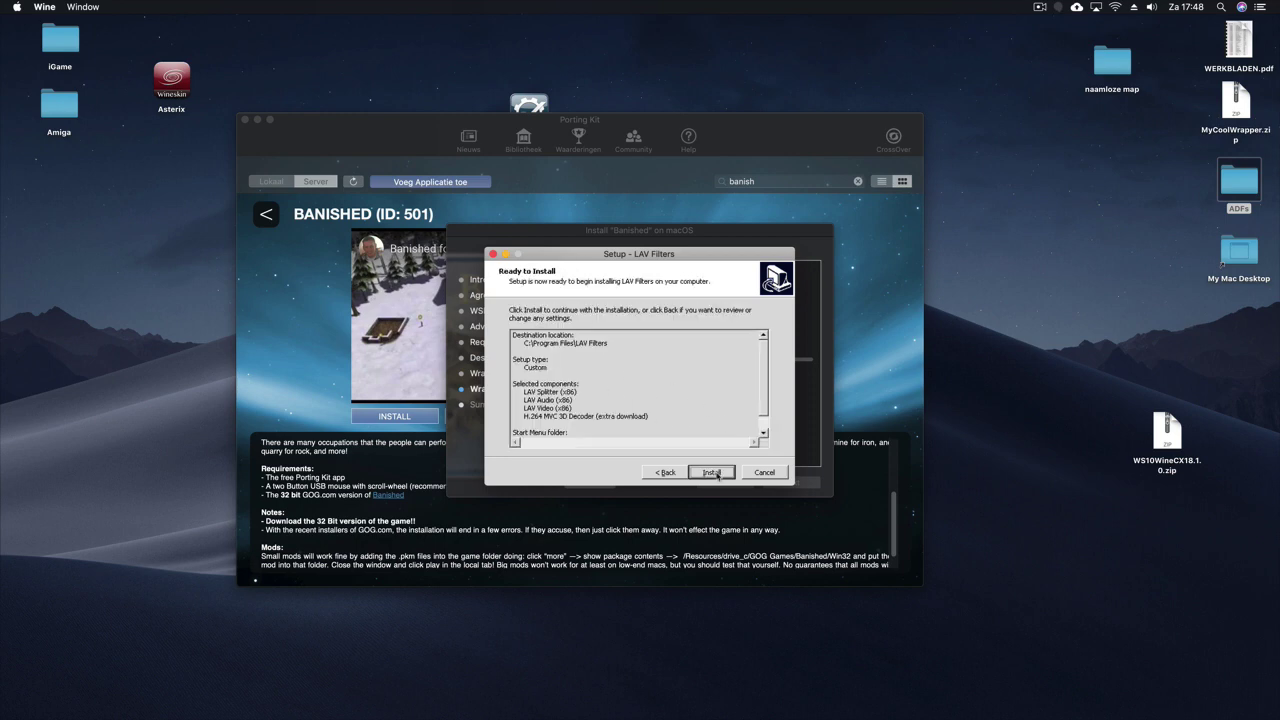
click(713, 473)
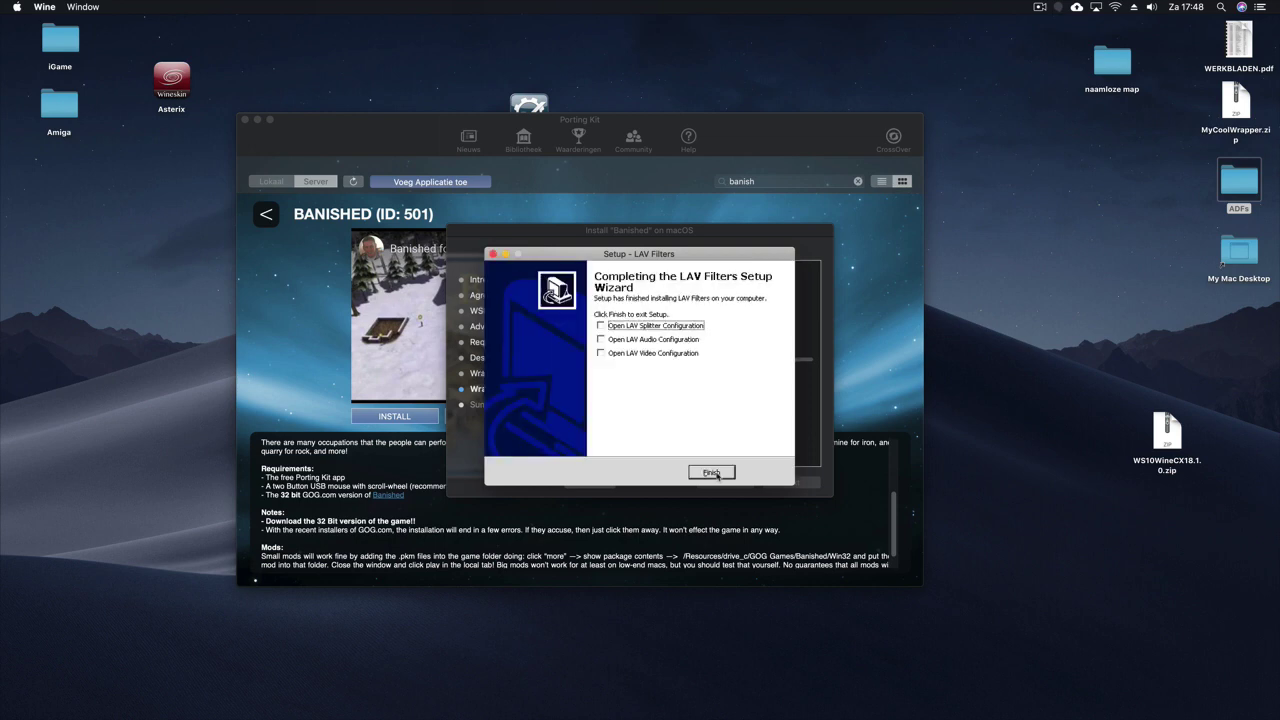
click(711, 473)
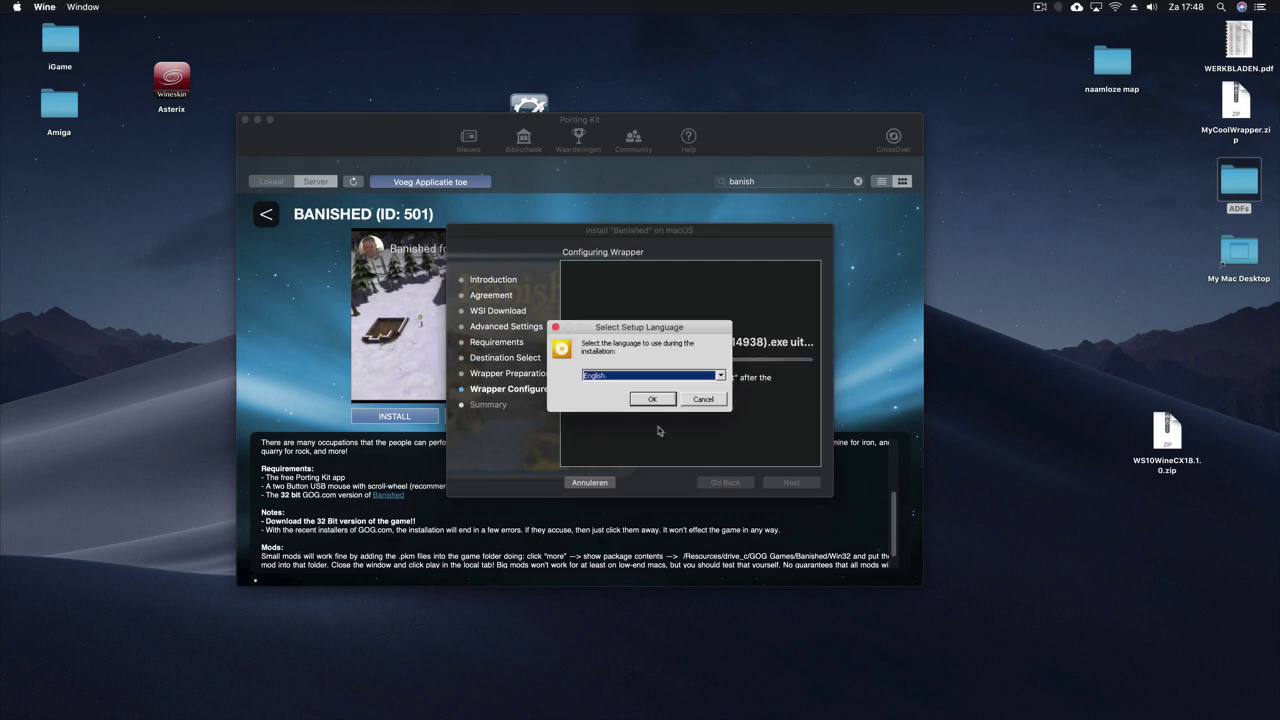
- Install Banished with English as the setup language, accept the EULA, and exit the setup without launching the game
click(653, 399)
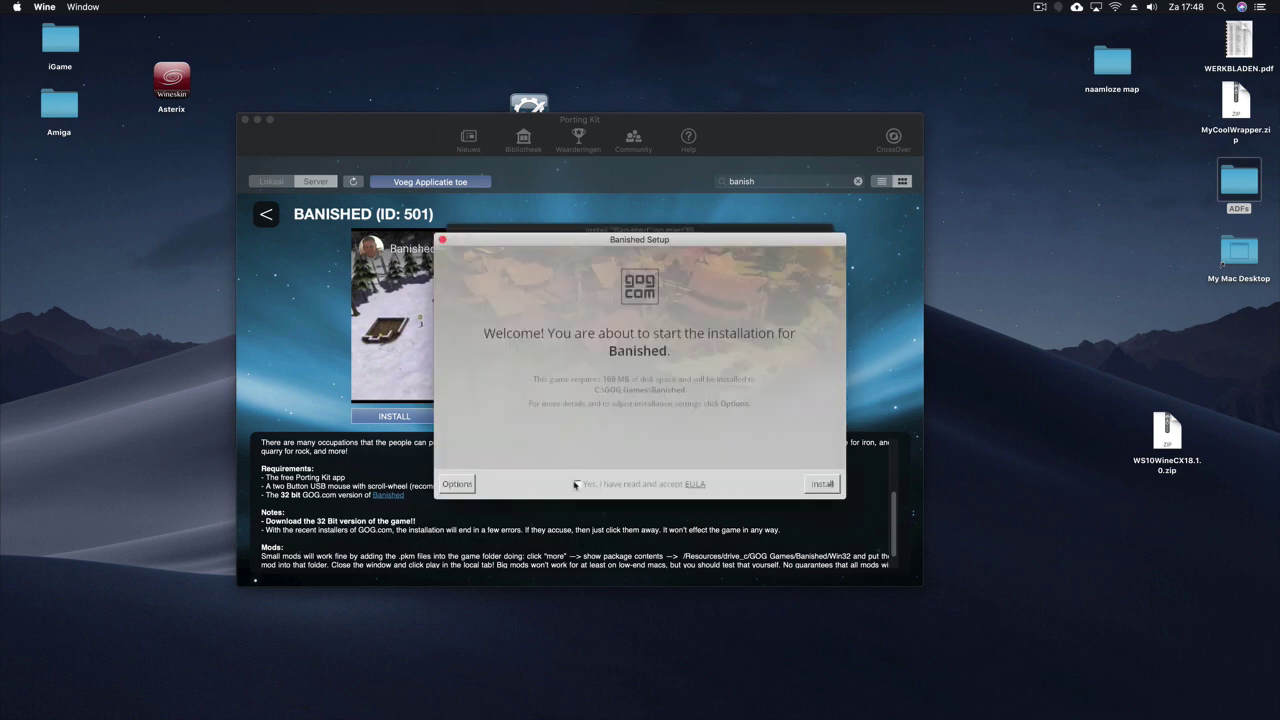
click(577, 485)
click(821, 485)
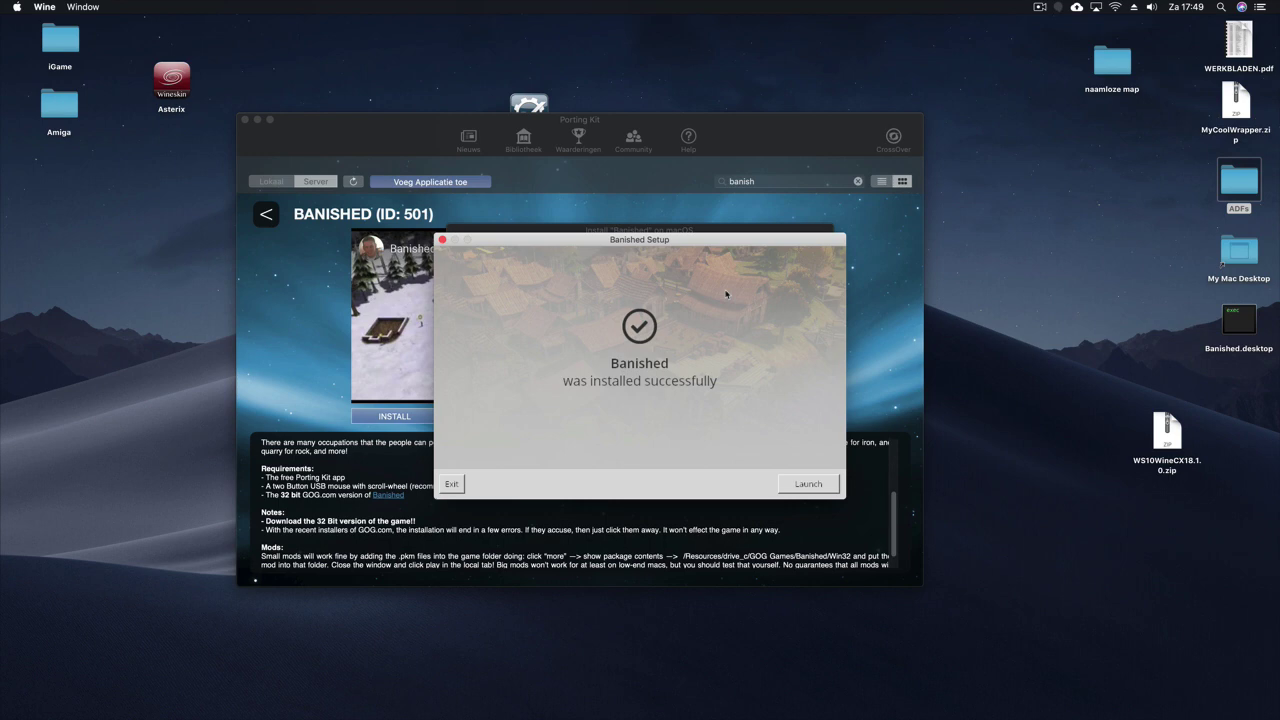
click(452, 485)
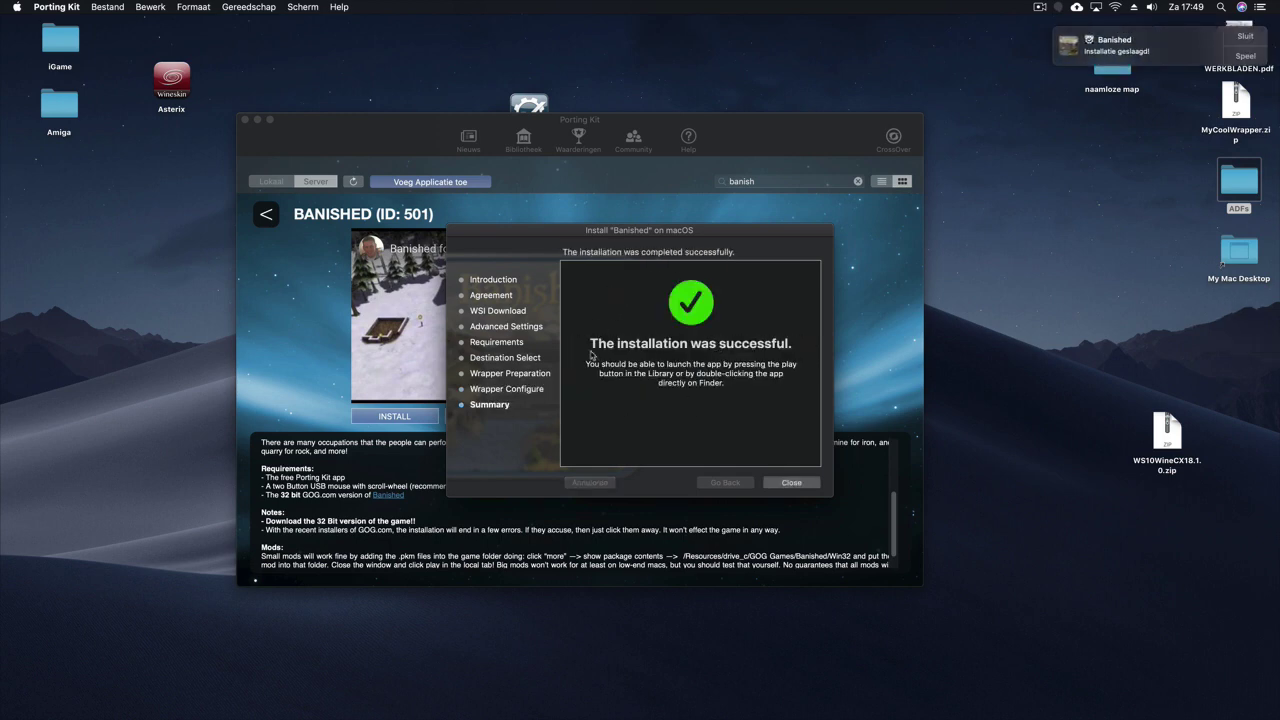
- Close the completed port installer and launch Banished
click(800, 482)
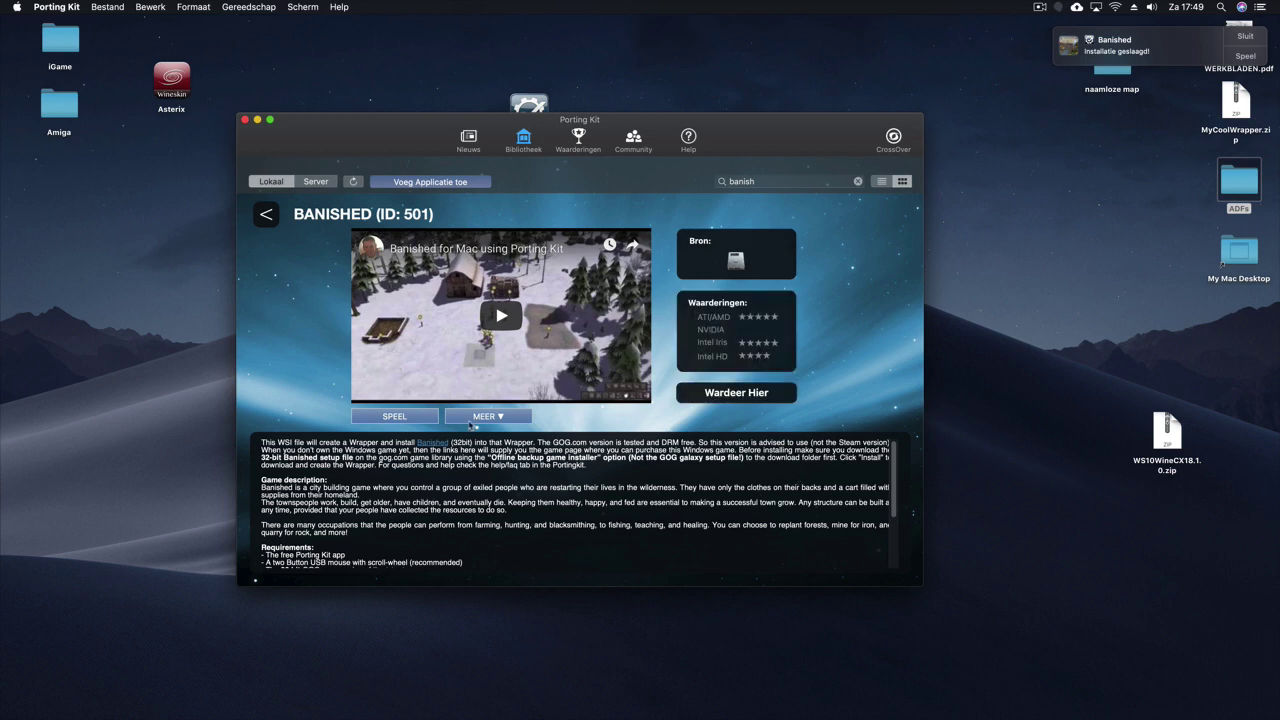
click(1234, 40)
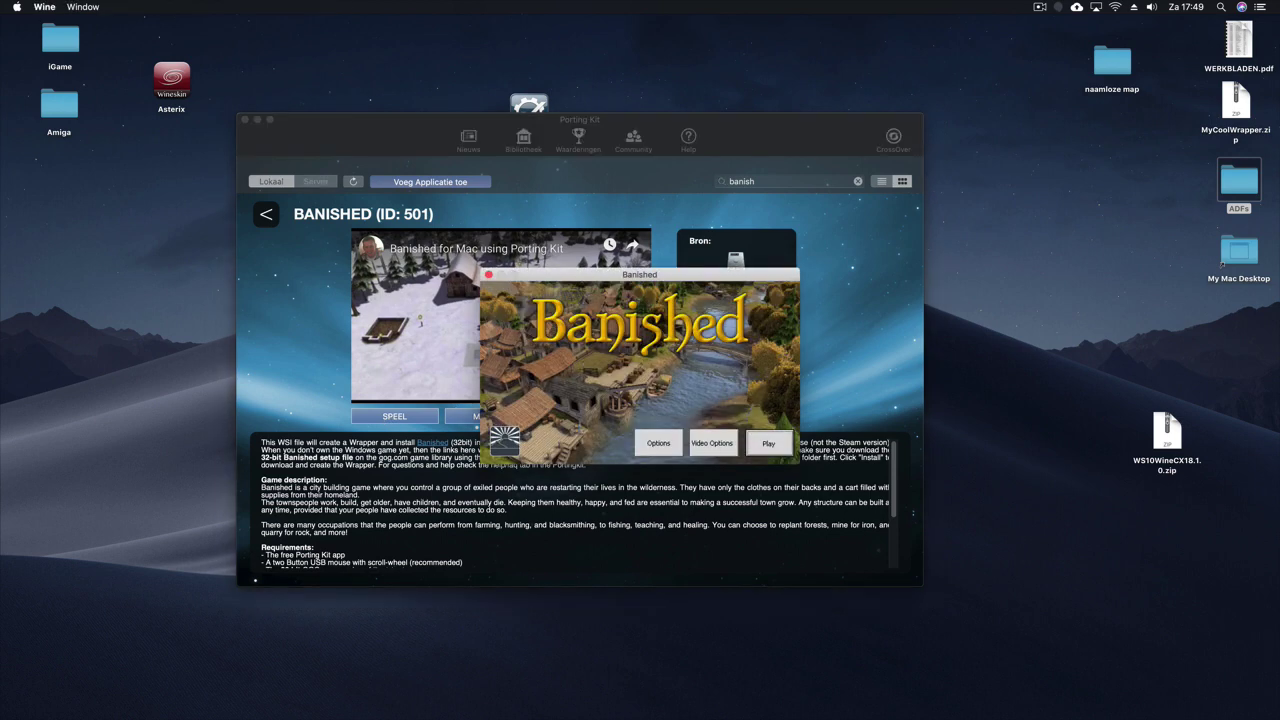
- Review the video options, confirm them with Fullscreen off, and start playing Banished
click(723, 452)
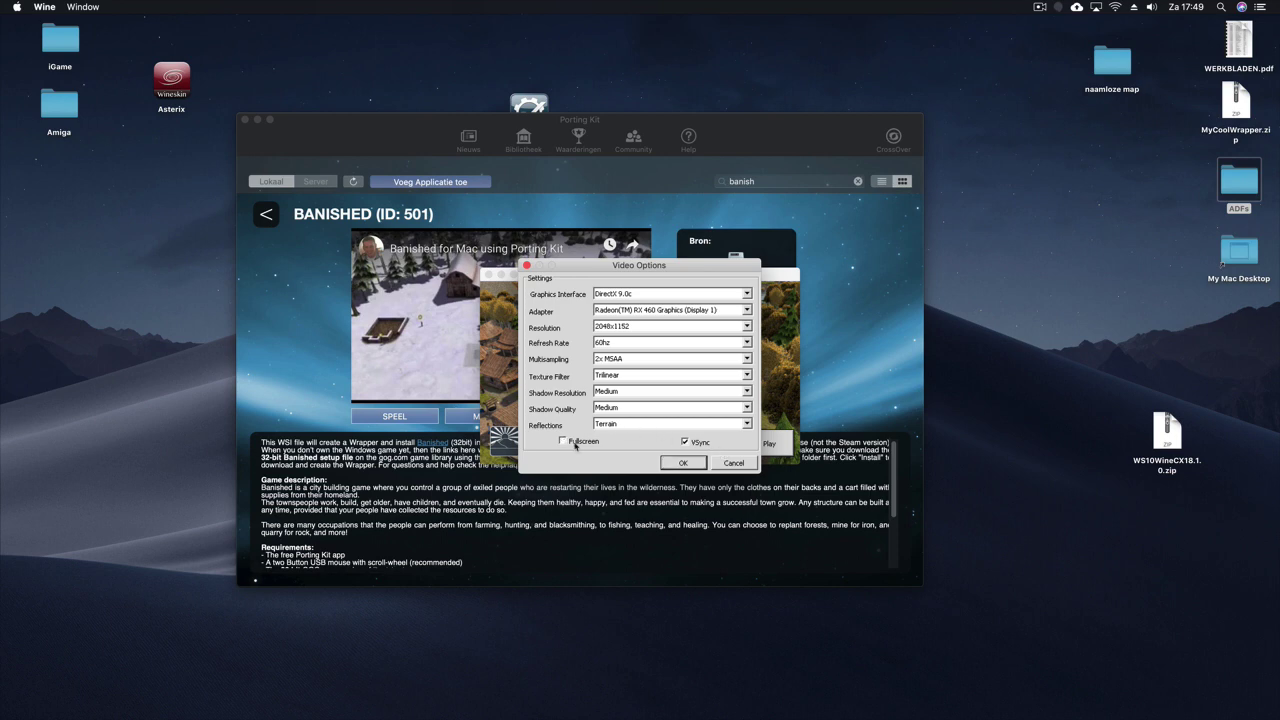
click(683, 463)
click(771, 444)
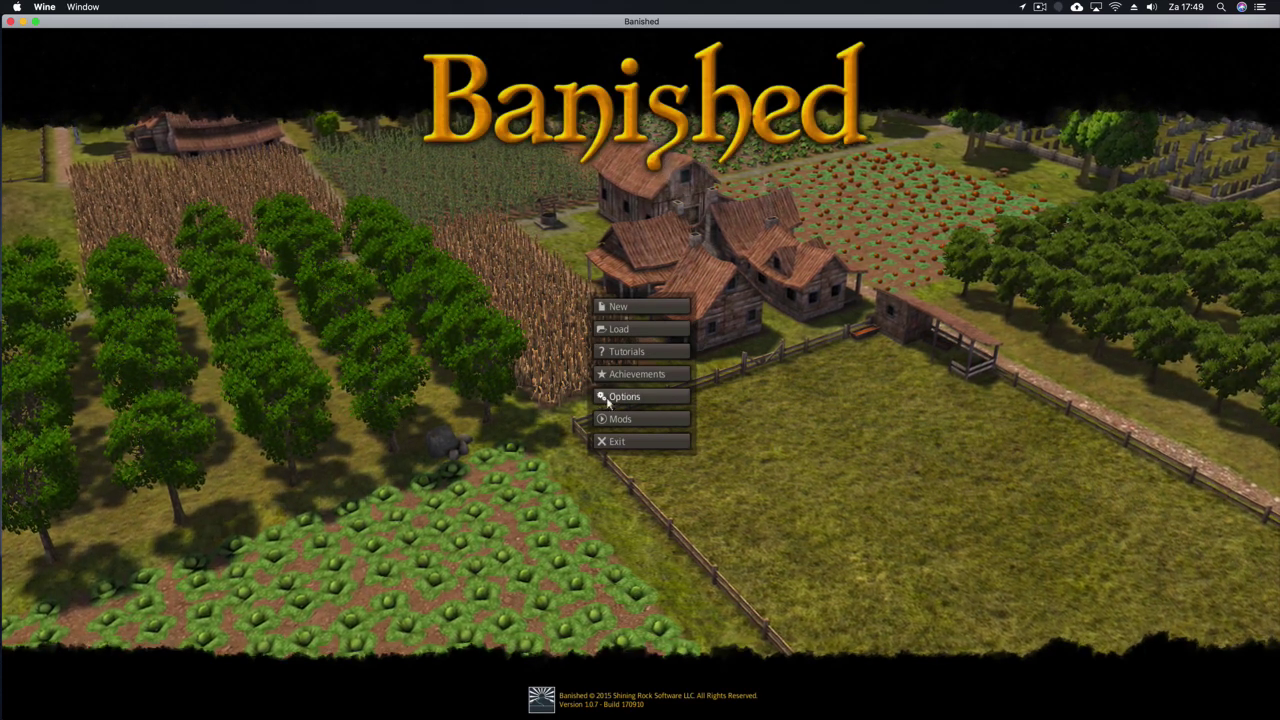
- Start a new game on a small Valleys map with Fair climate, disasters on and Medium starting conditions
click(625, 308)
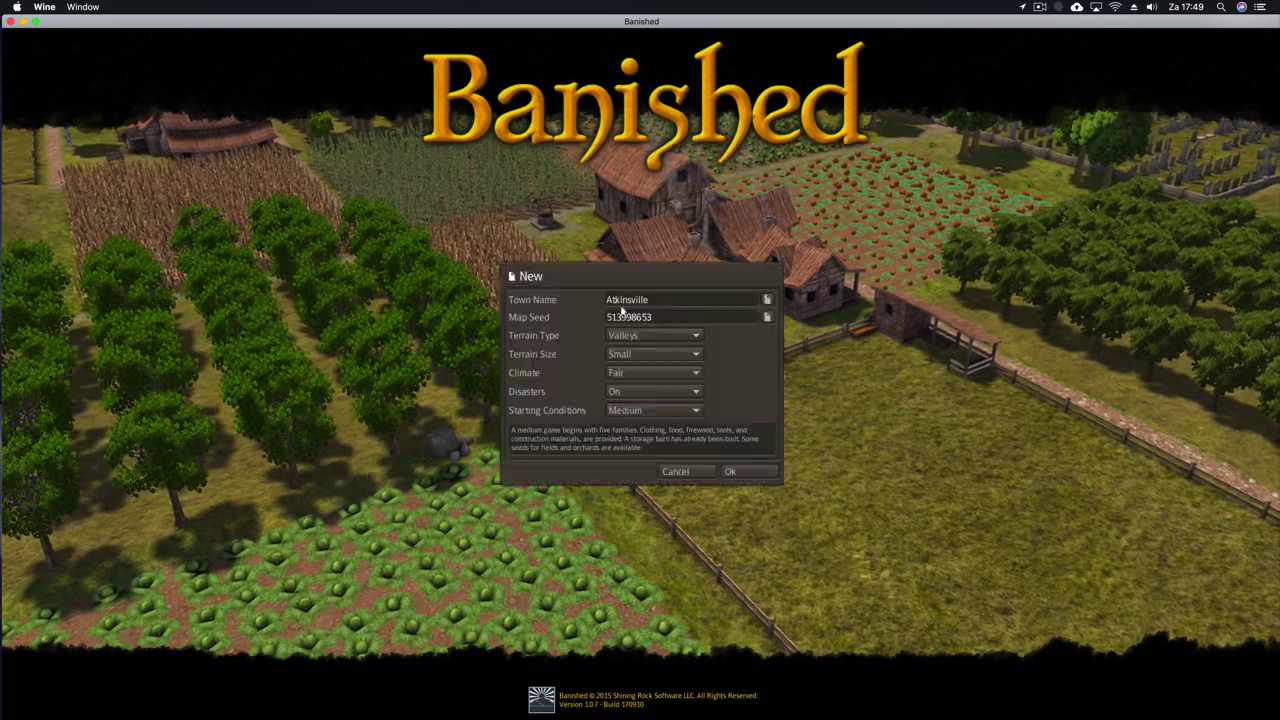
click(745, 470)
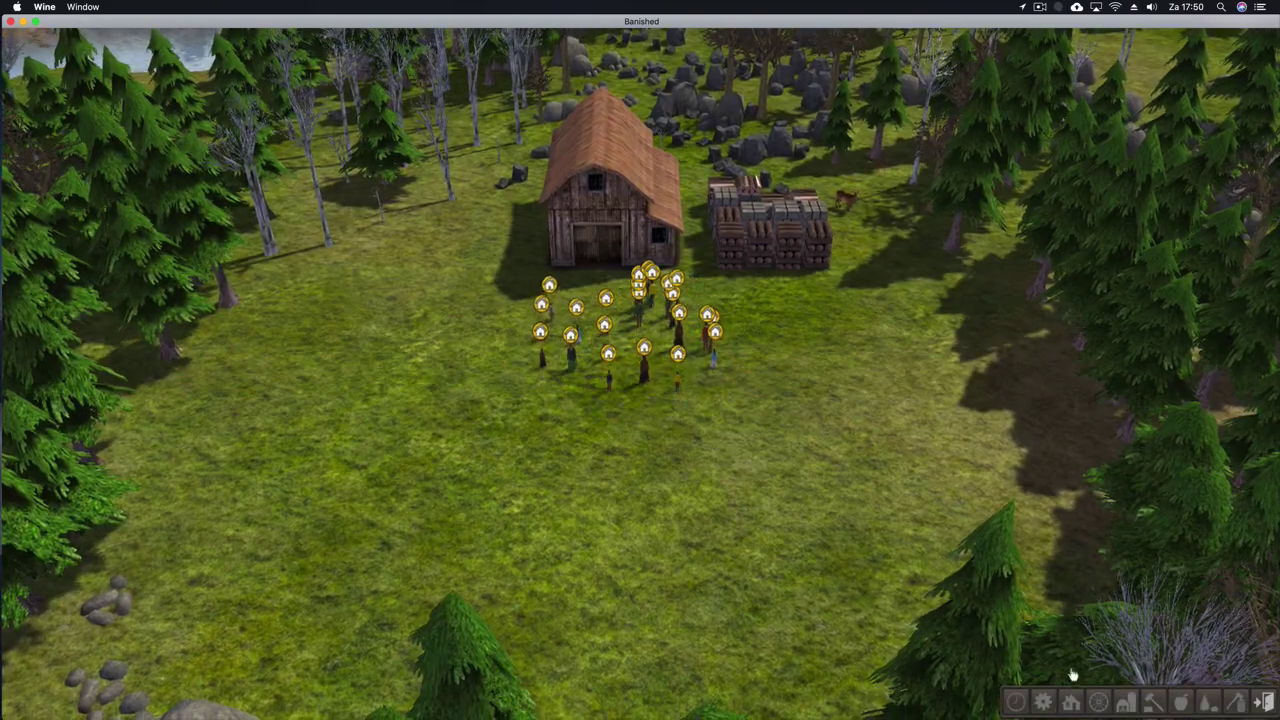
- Place a Wooden House on the open grass in front of the barn and stockpile, and leave placement mode
click(1072, 705)
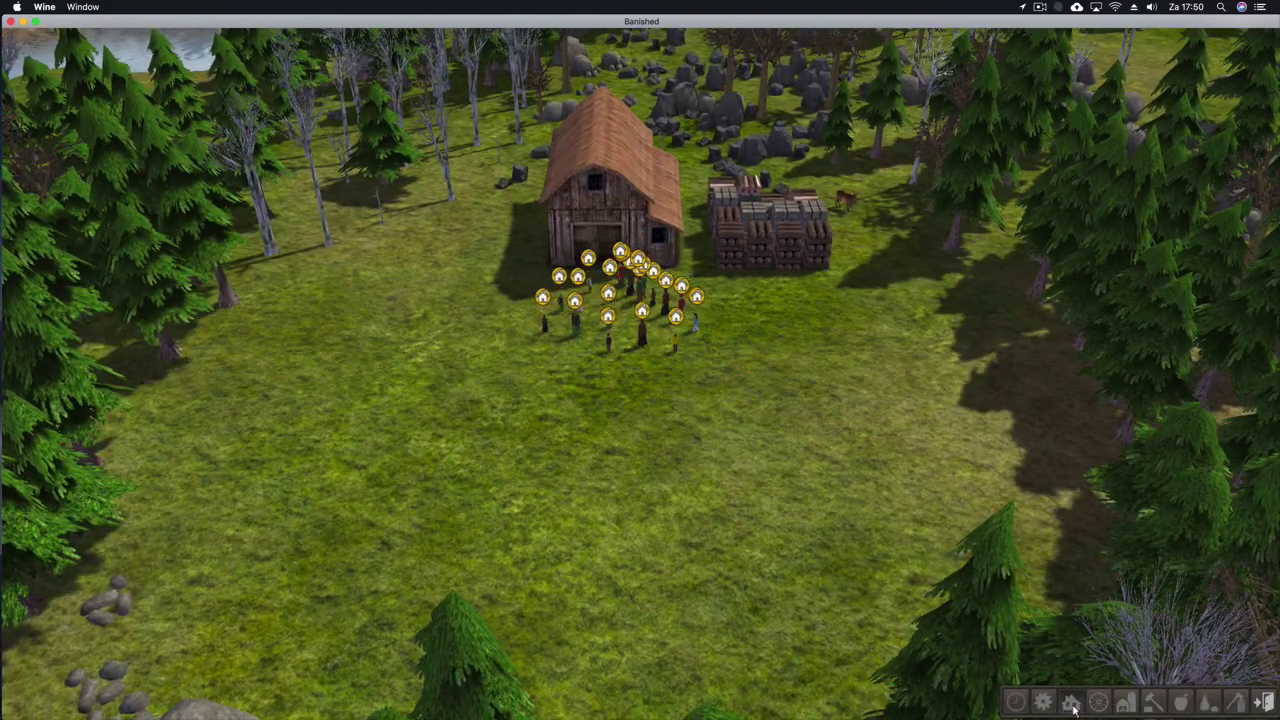
click(1045, 668)
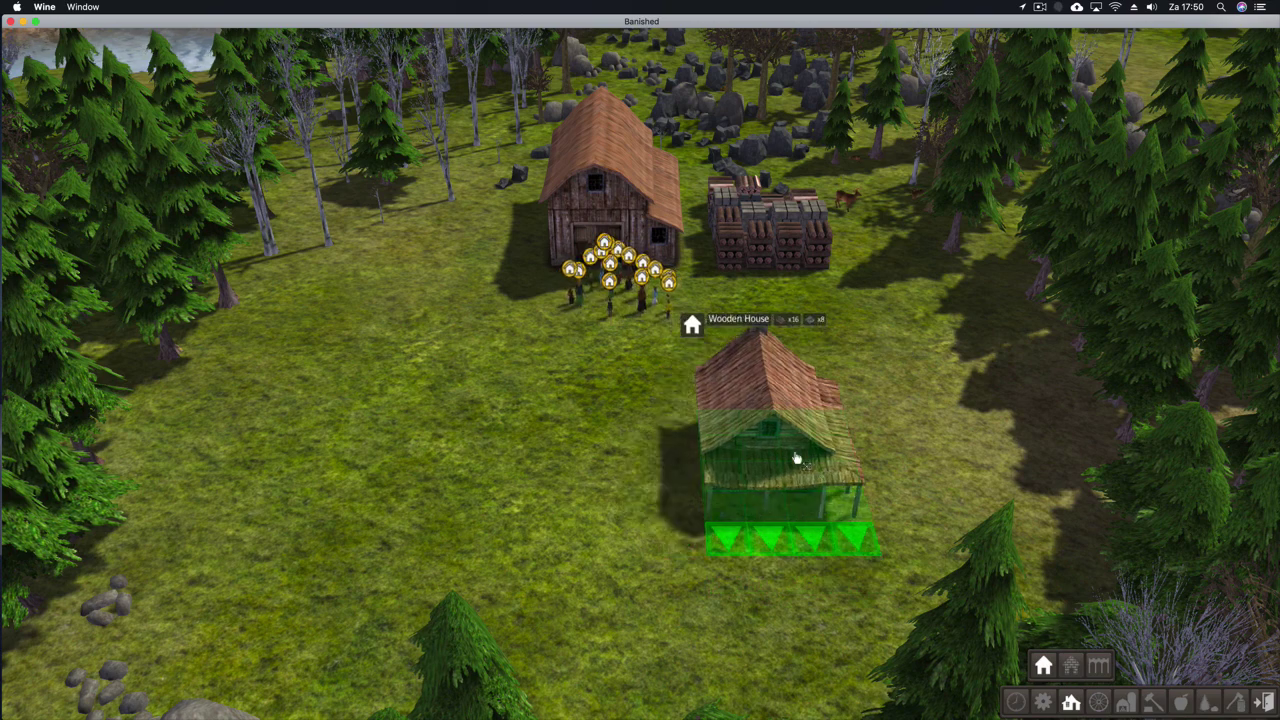
click(800, 603)
right_click(669, 546)
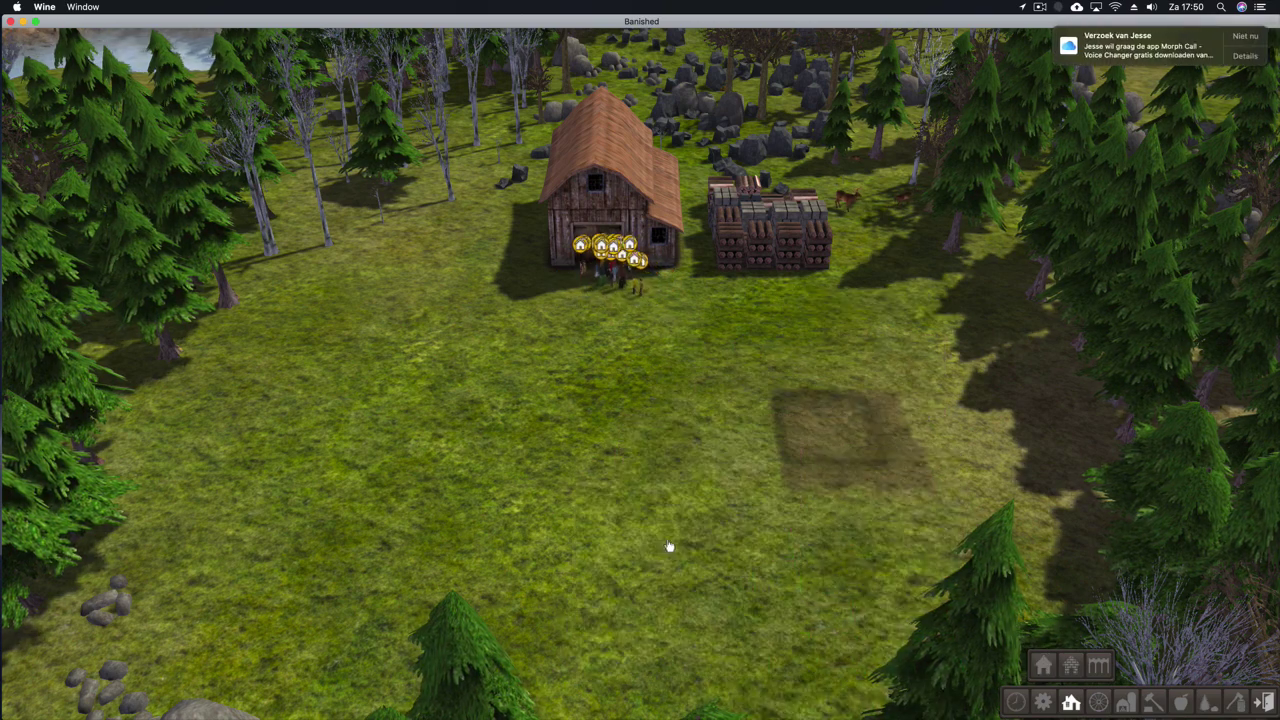
- Lay a stone road from the house site to the barn door, with a branch running west across the clearing
click(1098, 703)
click(1089, 669)
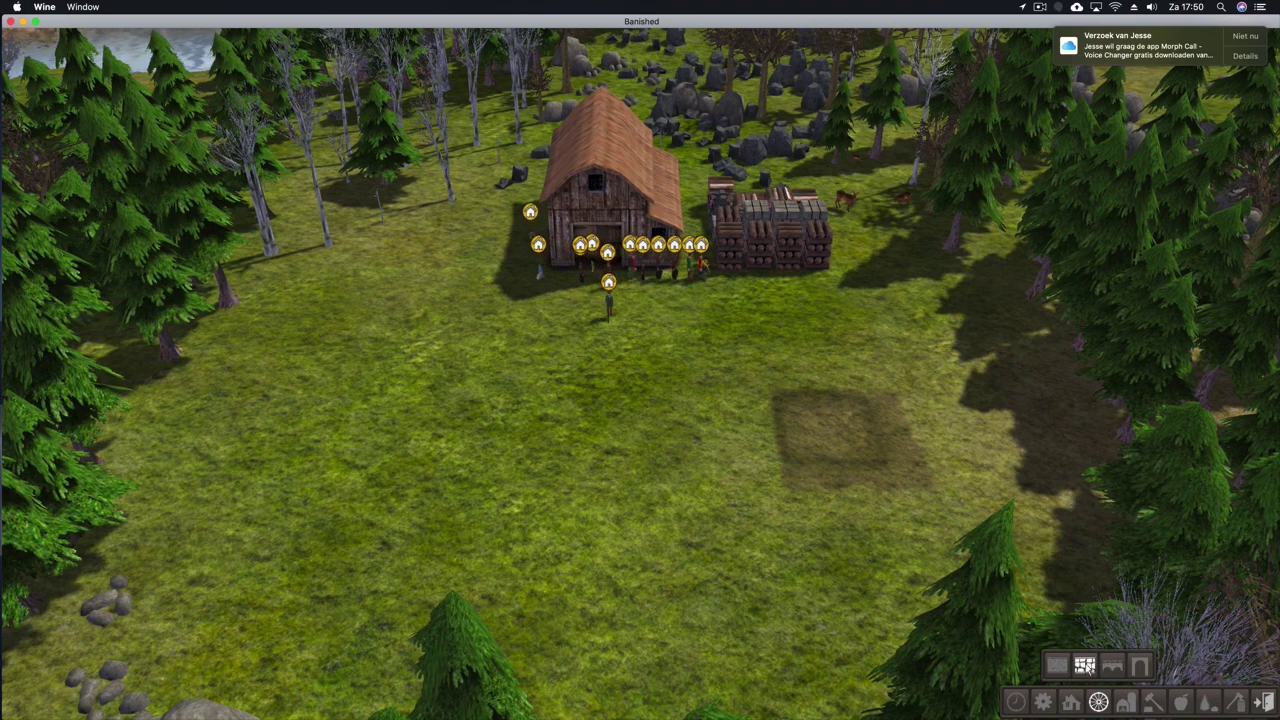
drag(755, 455, 610, 282)
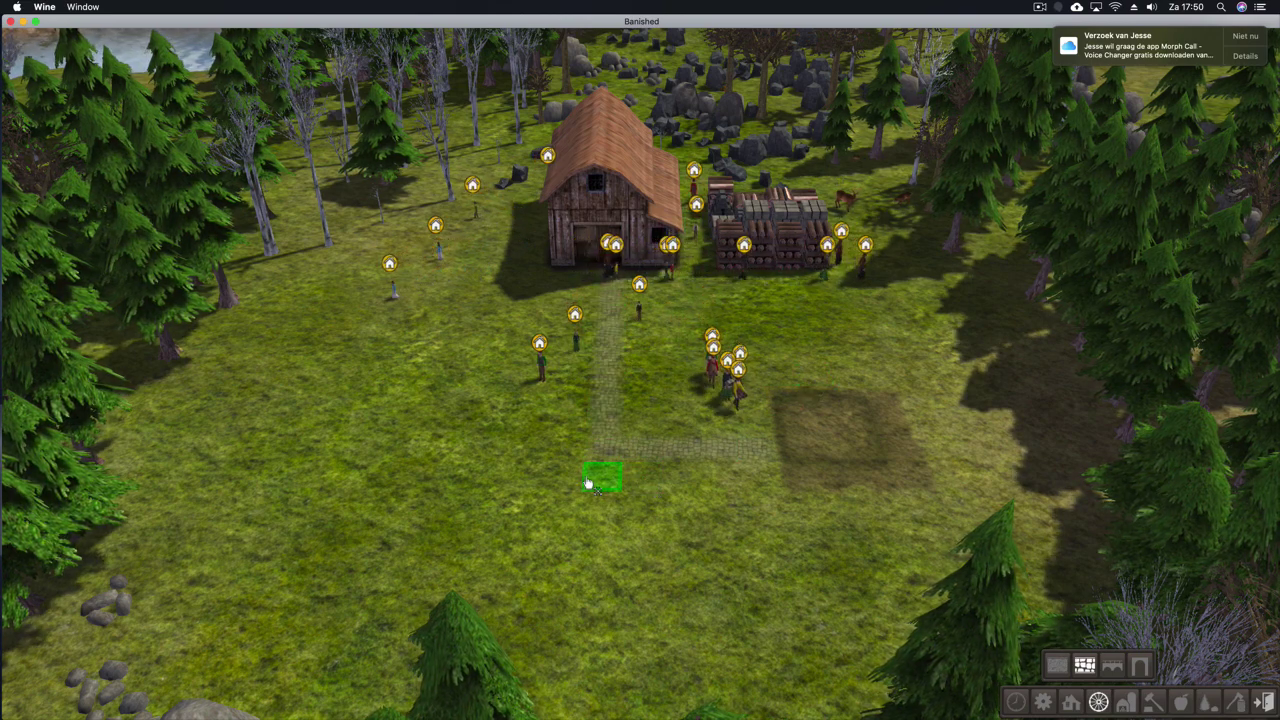
drag(598, 452, 300, 441)
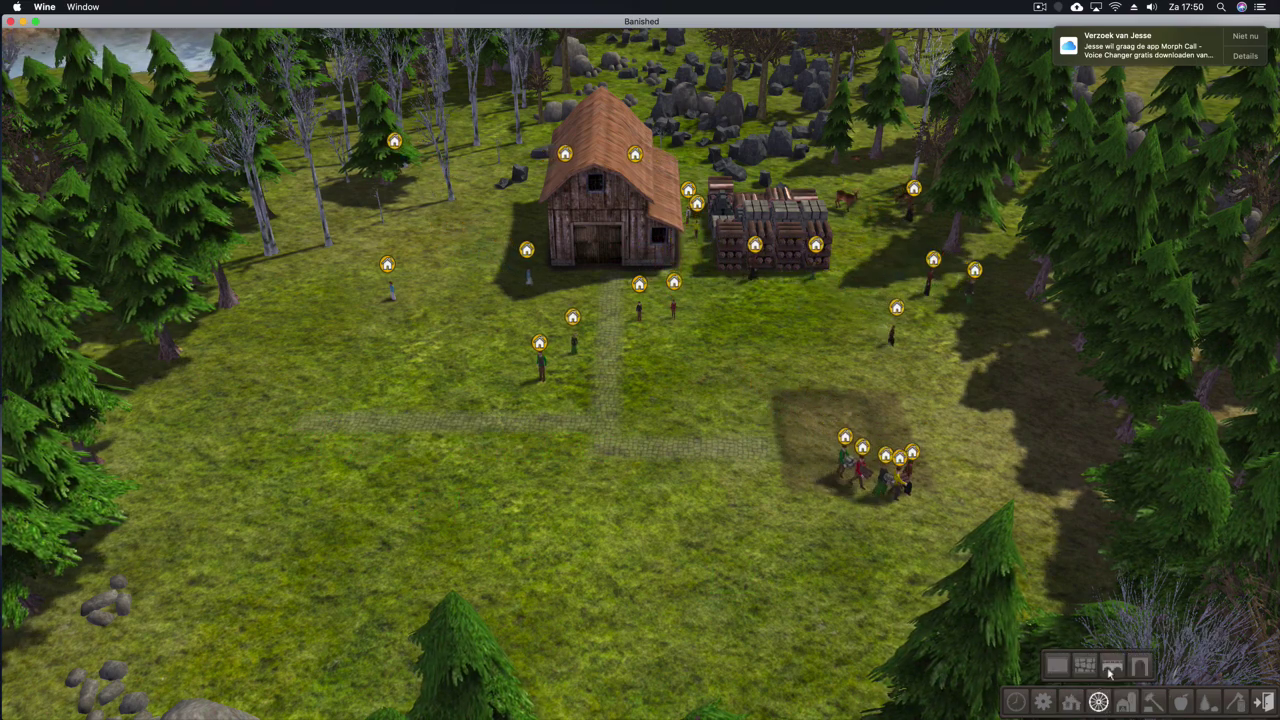
- Place a Hospital on the open grass just below the western road branch and leave placement mode
mouse_move(1150, 700)
click(1139, 665)
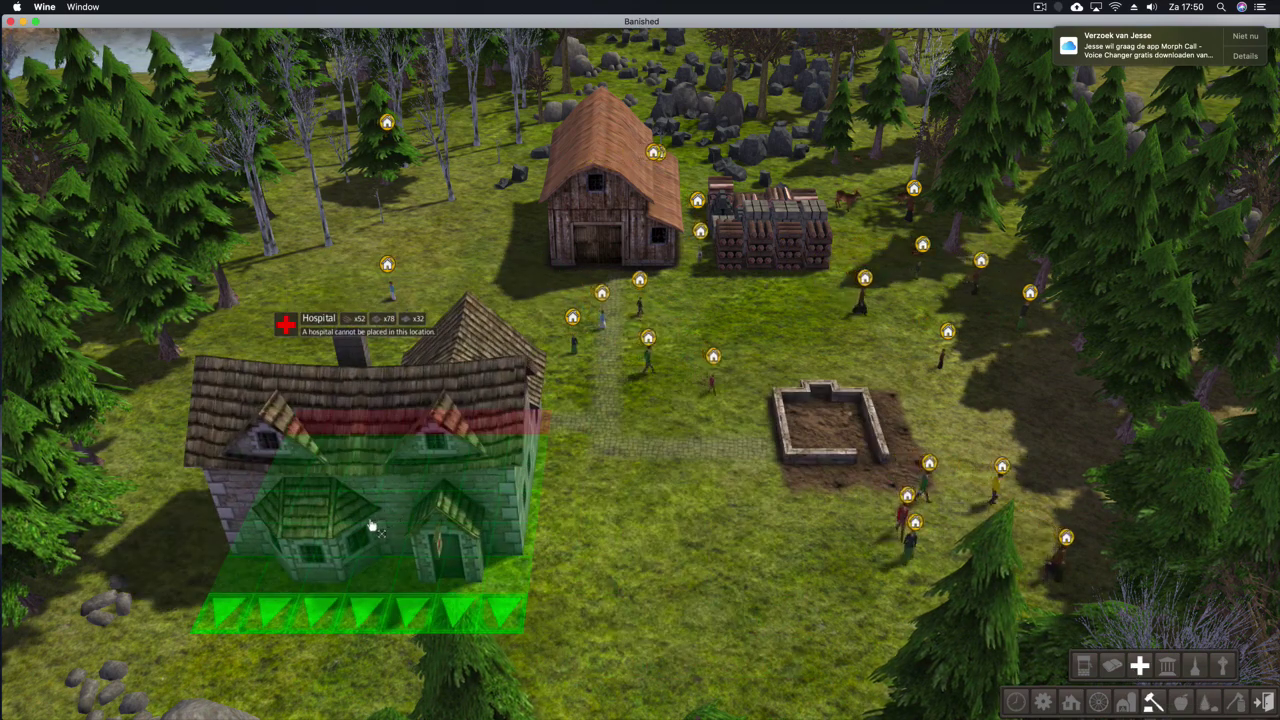
right_click(622, 630)
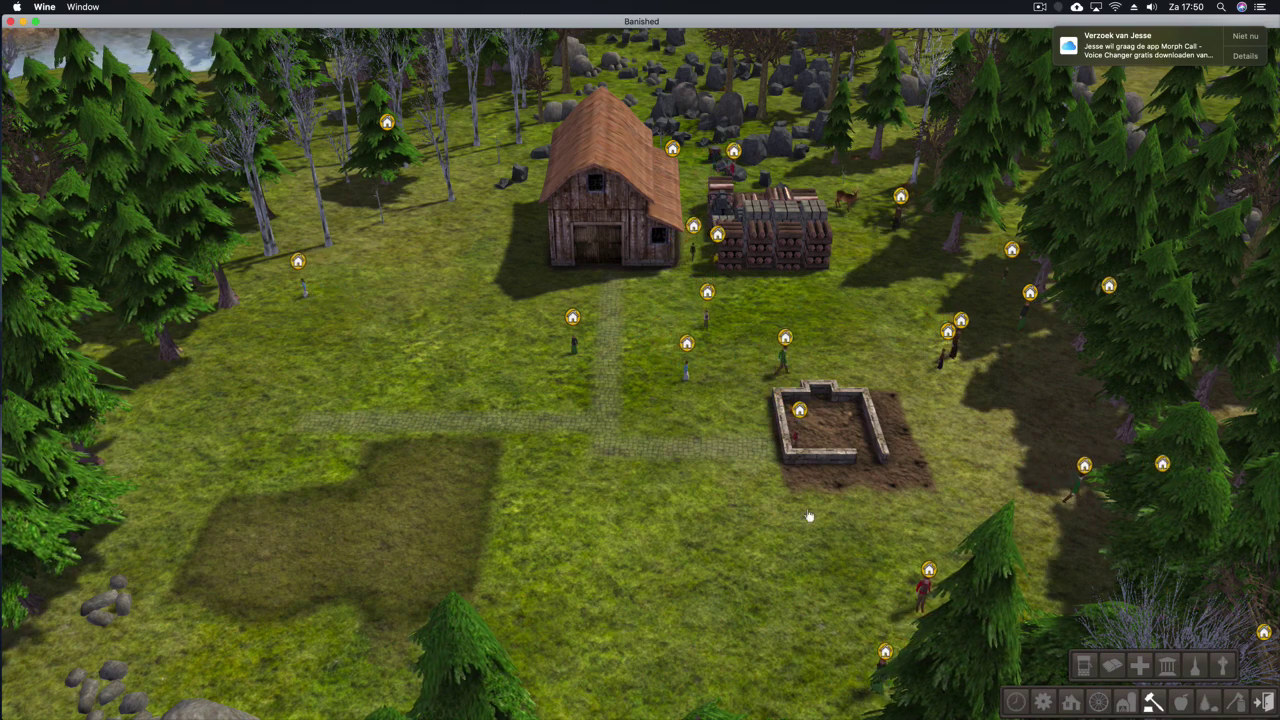
- Dismiss the app download request notification and exit Banished, returning to Porting Kit
click(1241, 37)
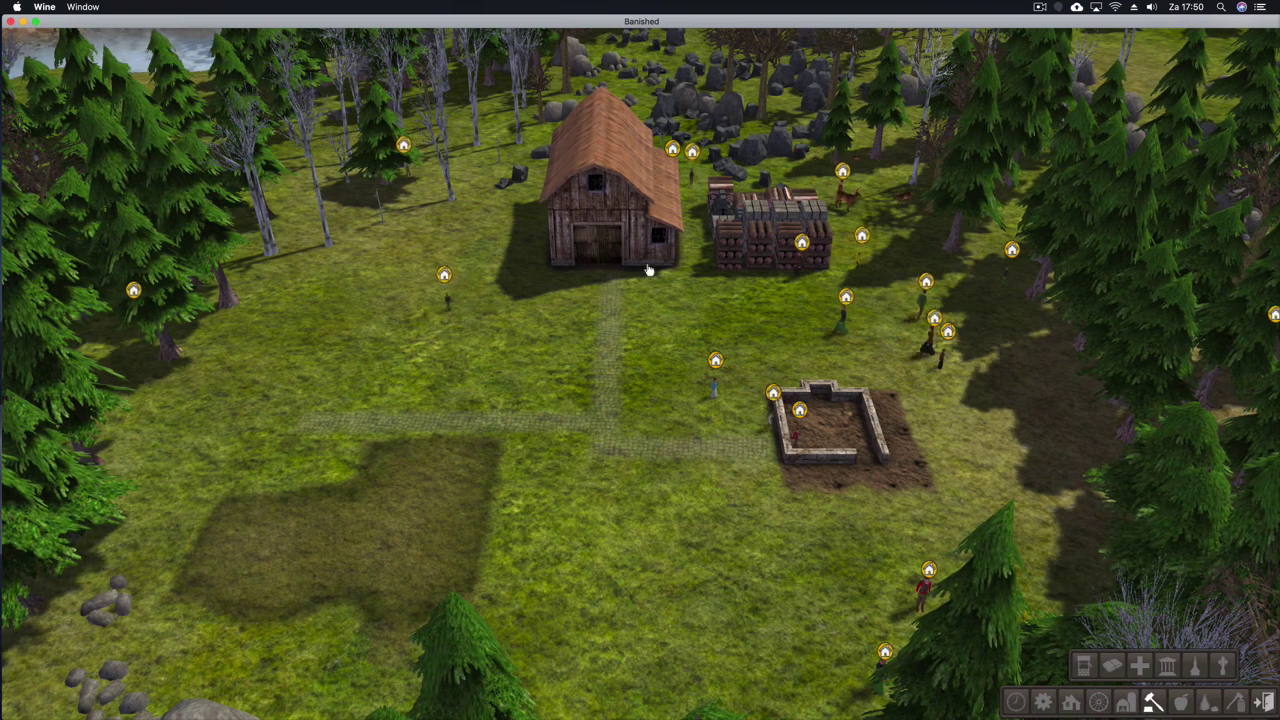
key(Escape)
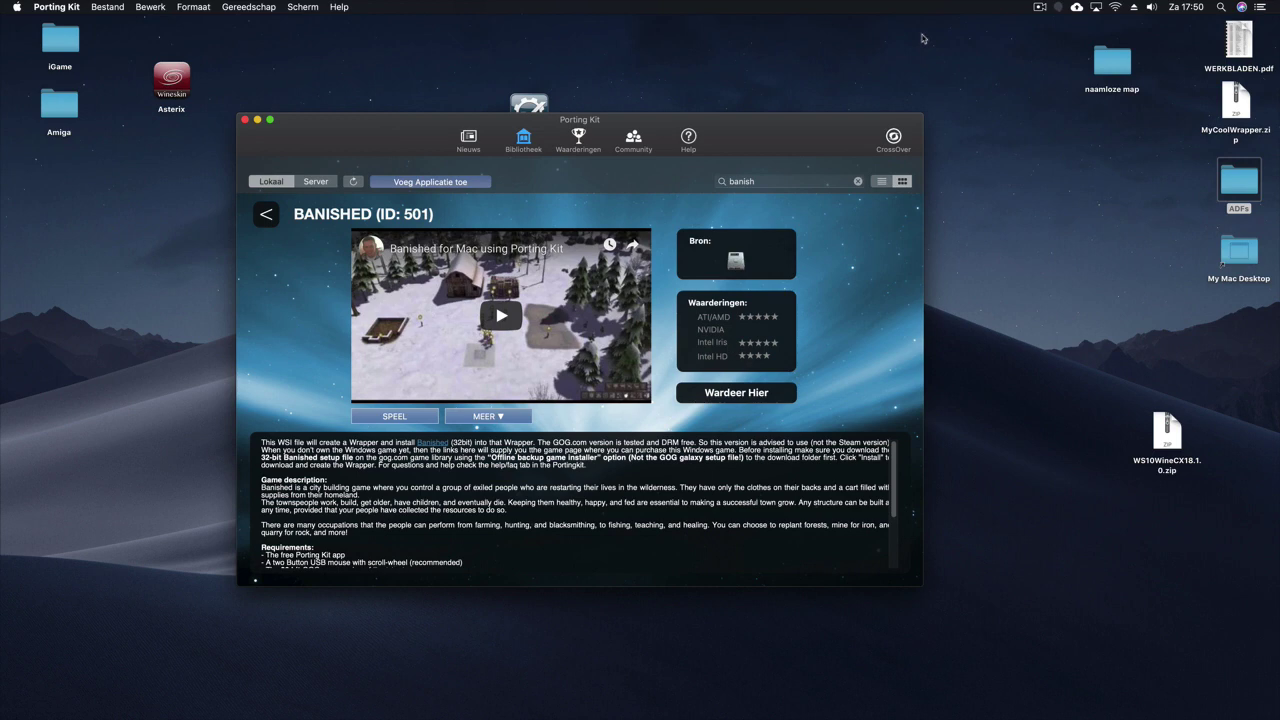
click(1039, 7)
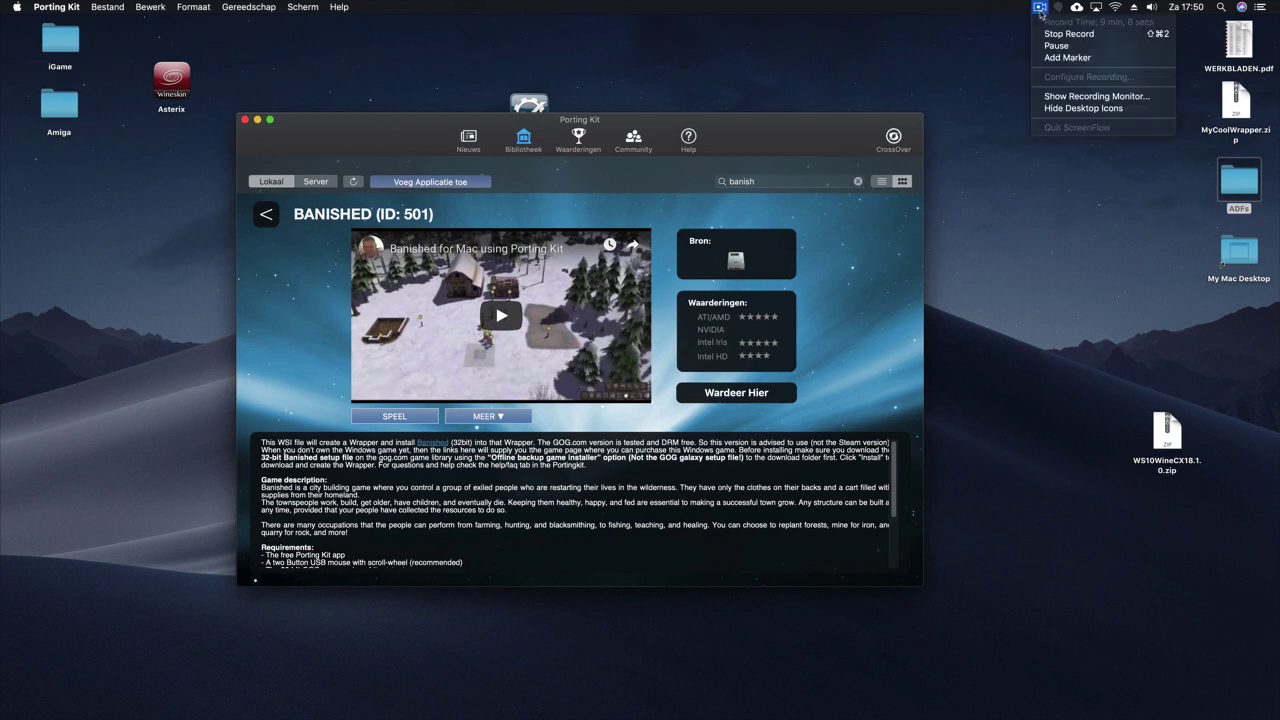